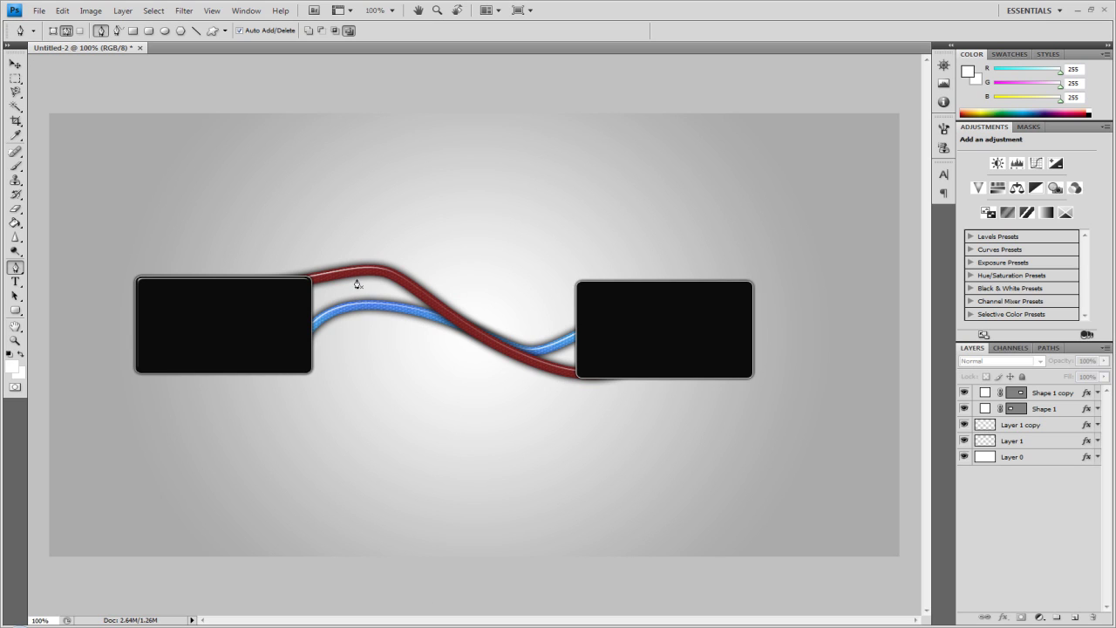
Step: Make the Move tool active in the toolbox on the finished cable artwork
click(14, 63)
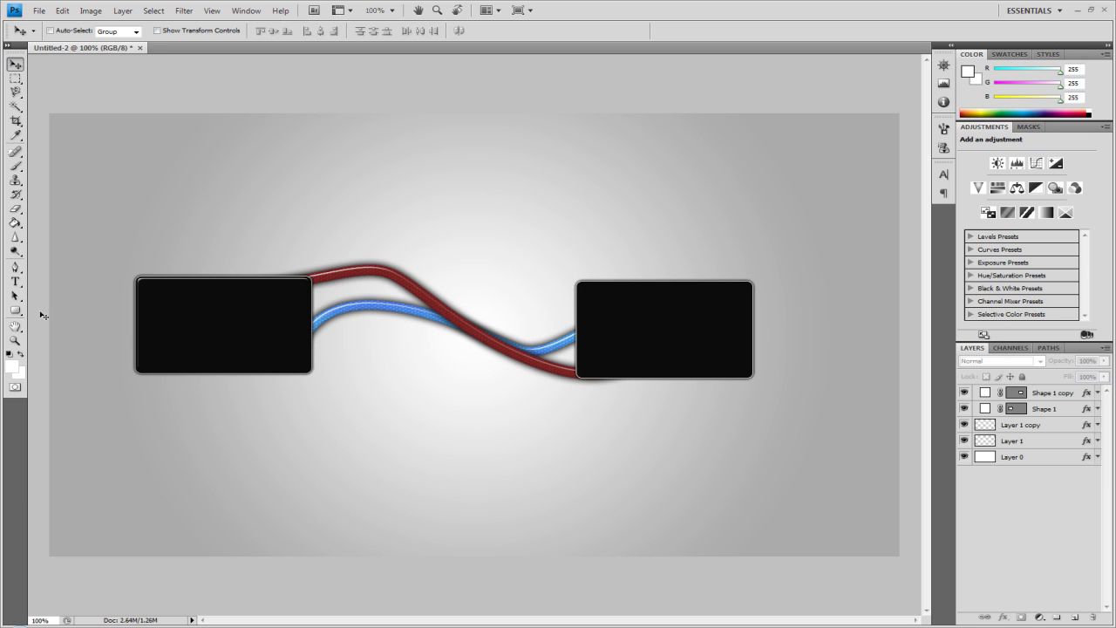
click(14, 75)
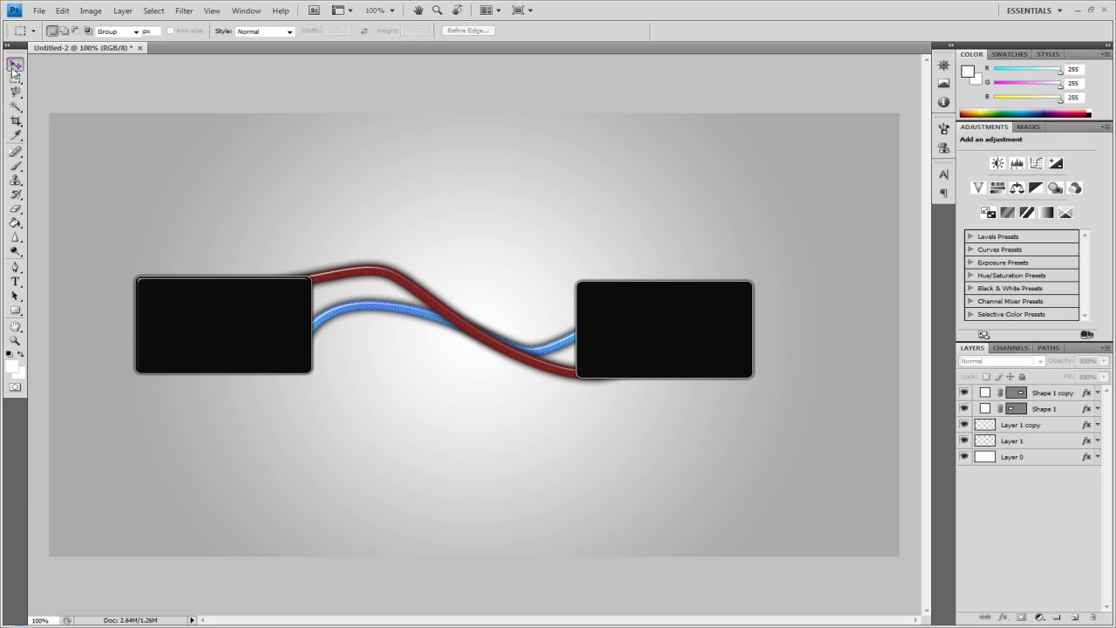
click(14, 65)
Step: Create a new 1280×720 document and convert its Background into Layer 0
click(40, 11)
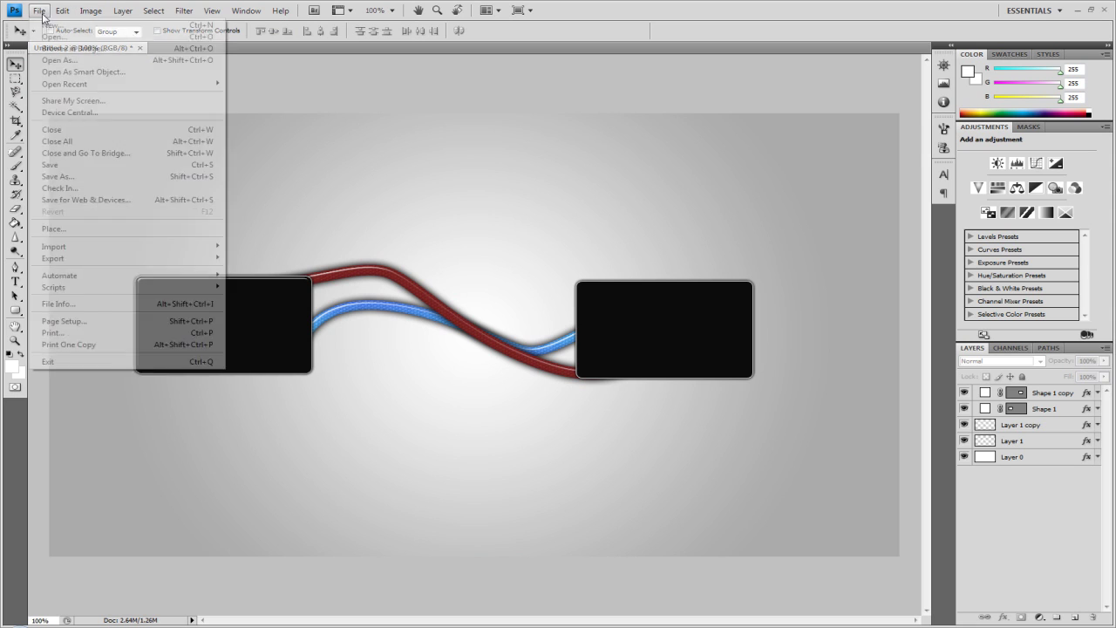
click(52, 25)
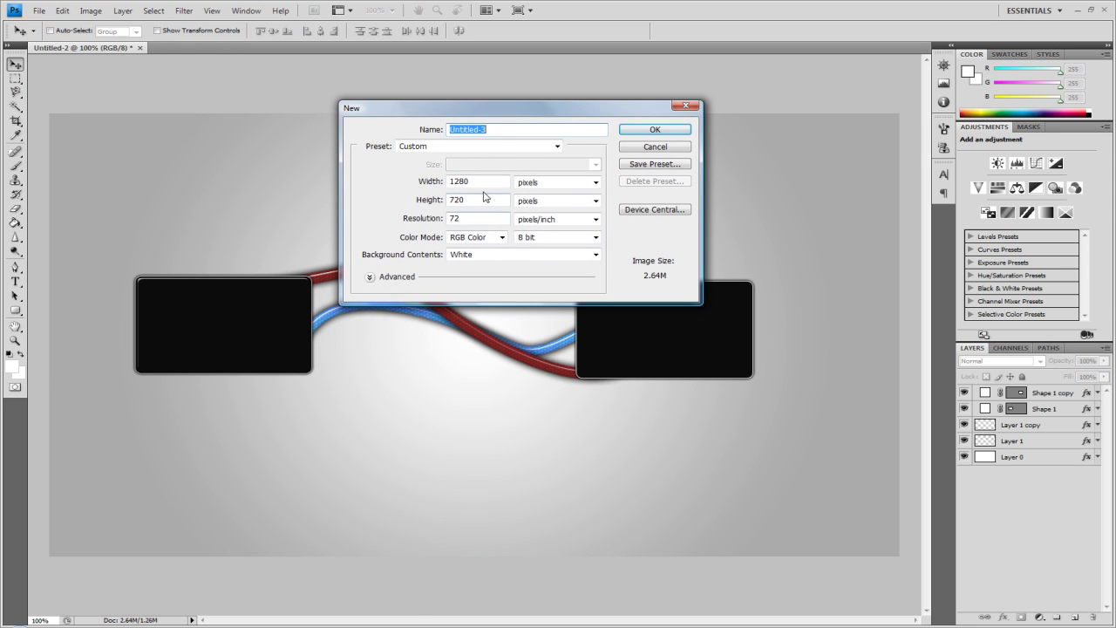
click(479, 254)
key(Tab)
key(Return)
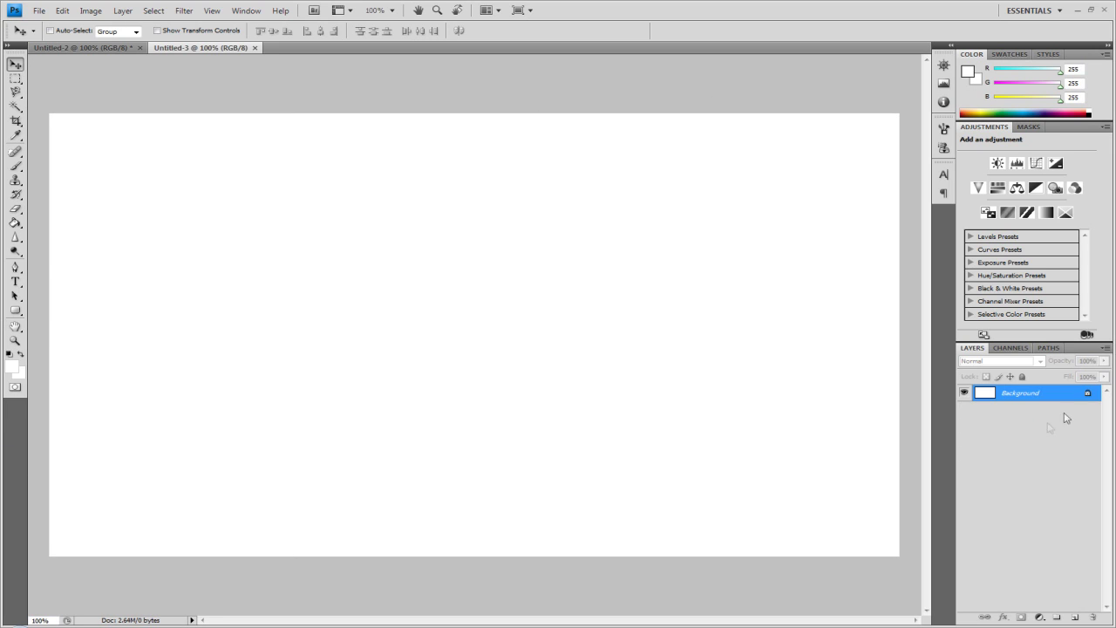
double_click(1073, 398)
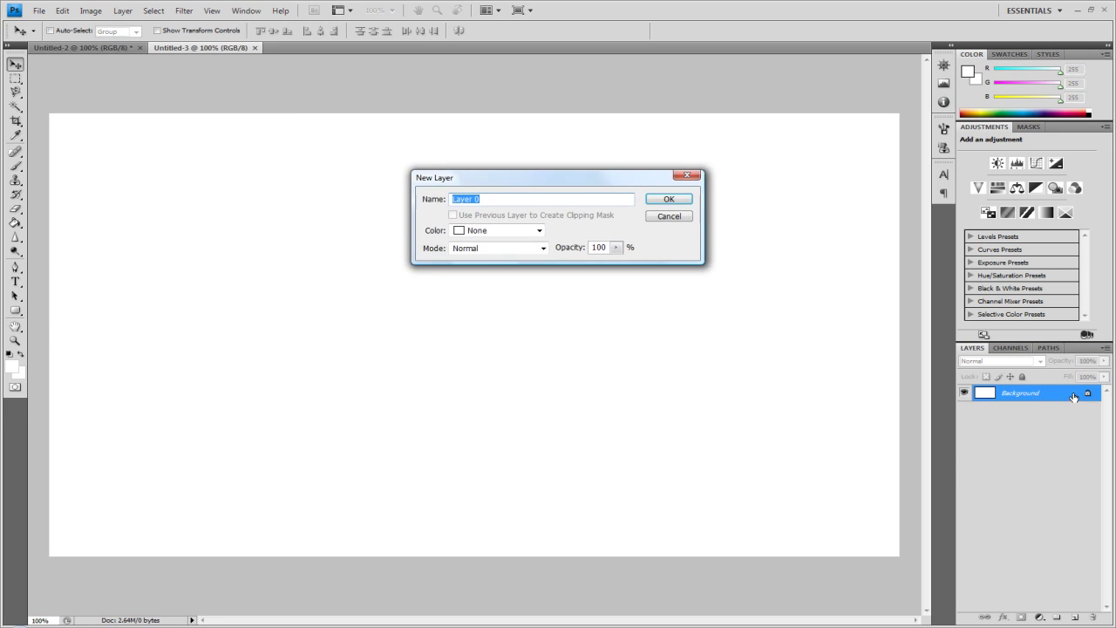
key(Return)
Step: Add a radial, reversed Gradient Overlay to Layer 0
double_click(1072, 398)
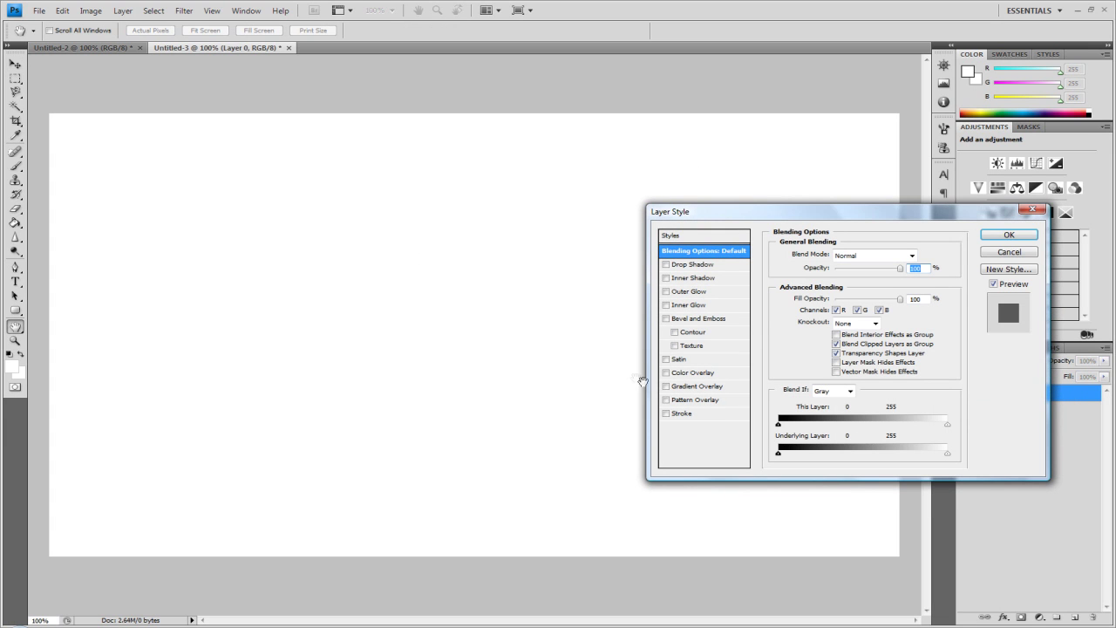
click(667, 388)
click(698, 389)
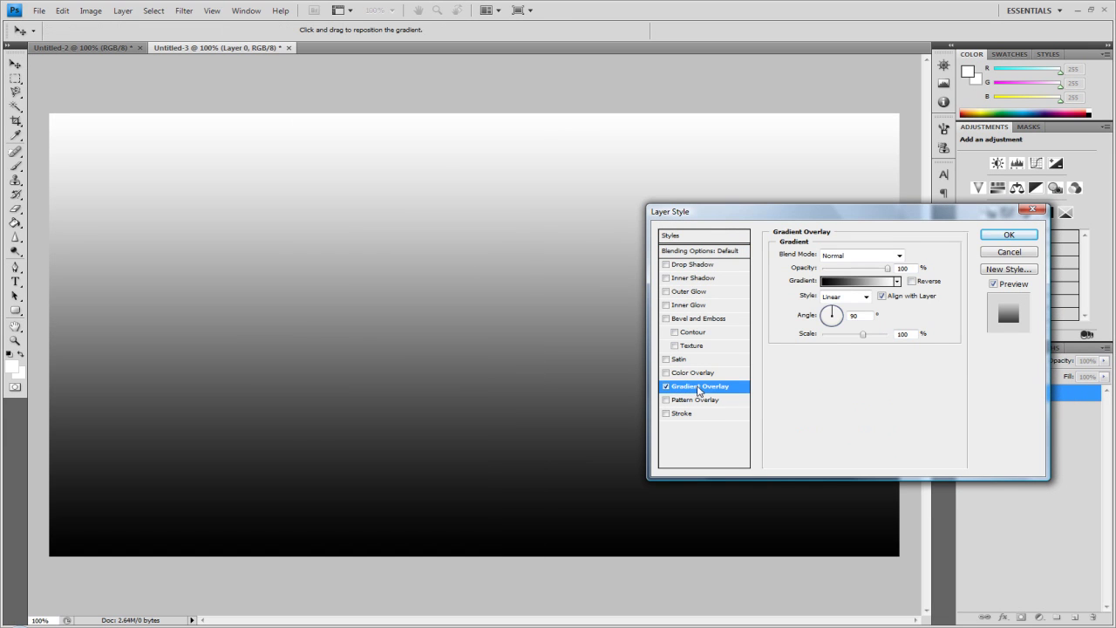
click(834, 296)
click(837, 315)
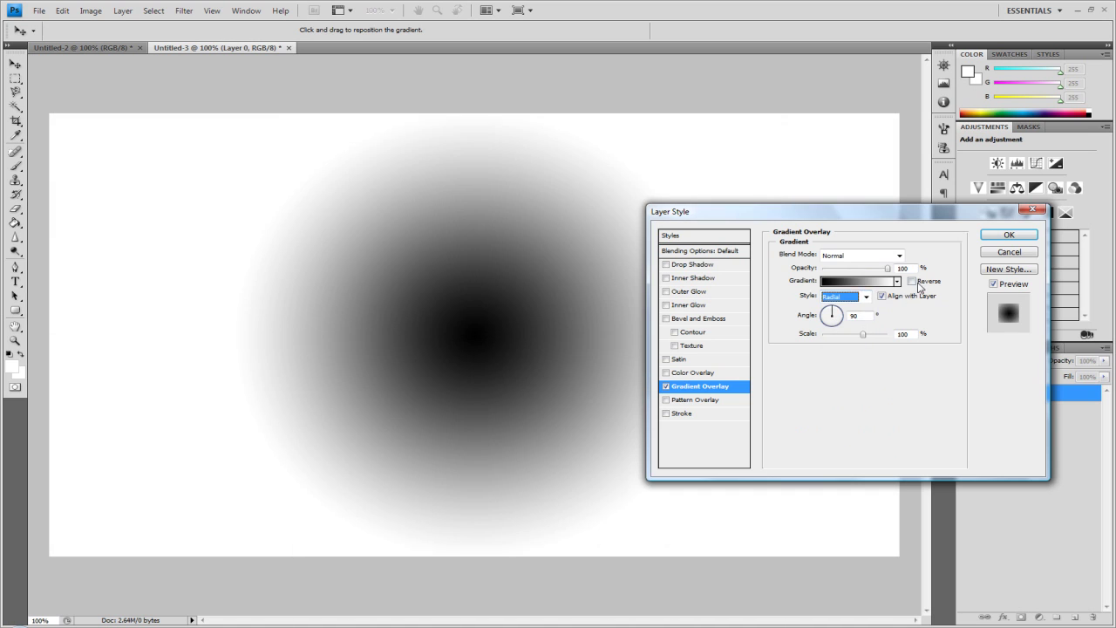
click(911, 280)
Step: Set the gradient's dark stop to grey #adadad and scale the overlay to 150%
click(863, 281)
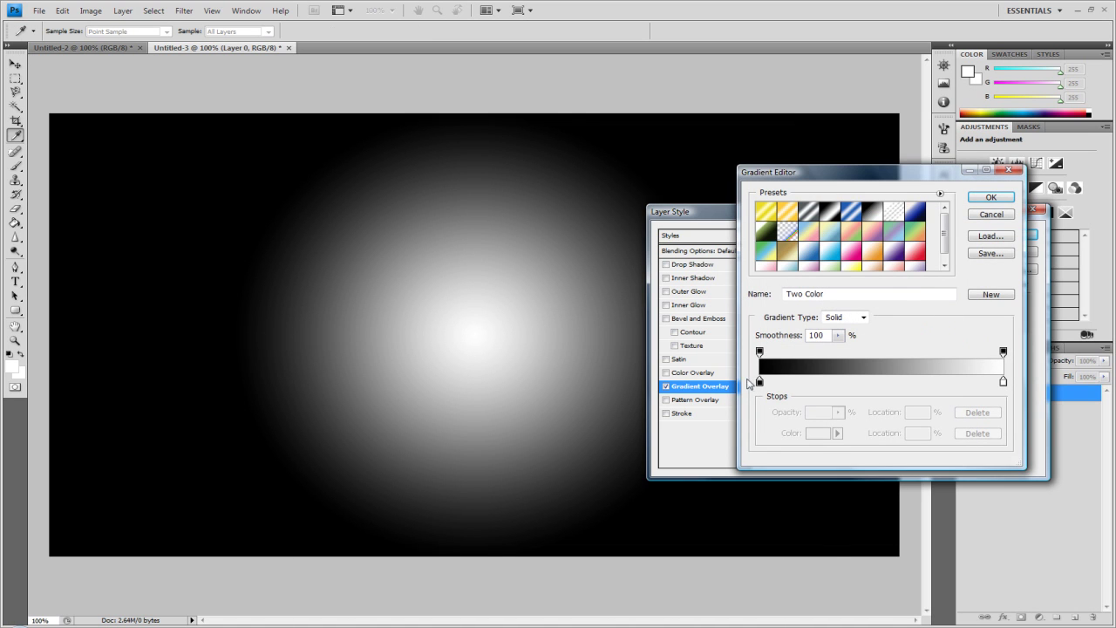
double_click(761, 382)
drag(676, 331, 628, 287)
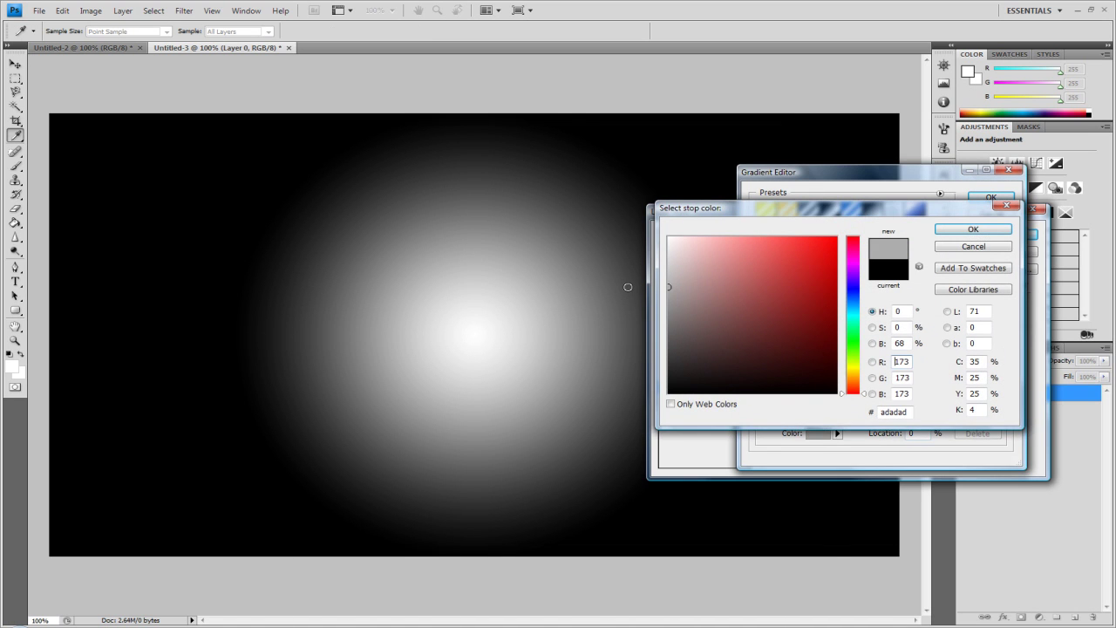
click(973, 229)
click(990, 195)
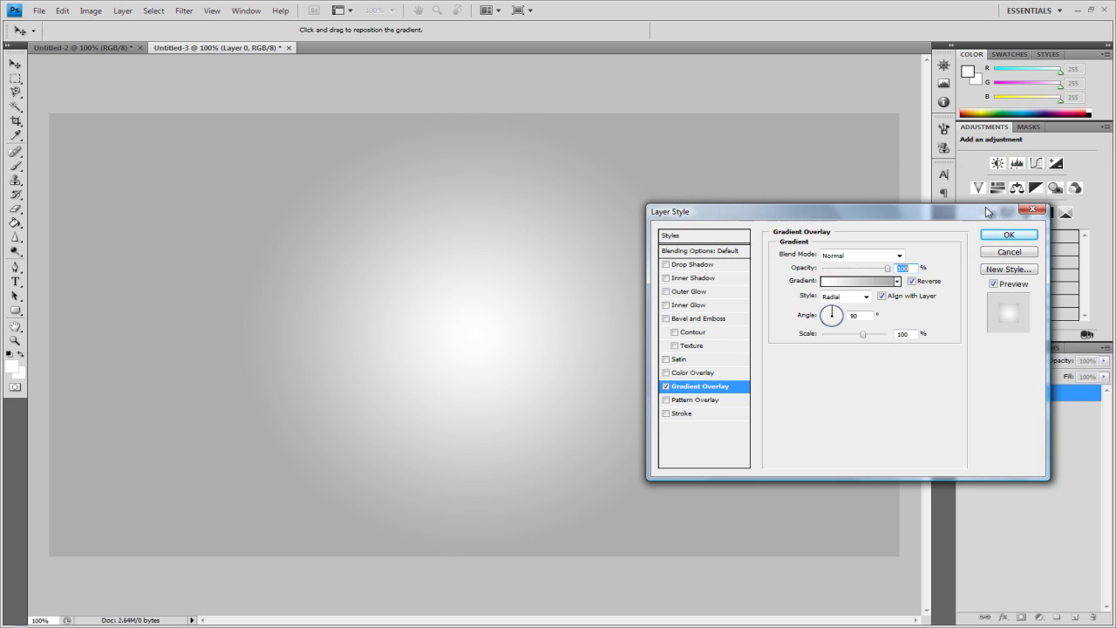
drag(862, 334, 888, 334)
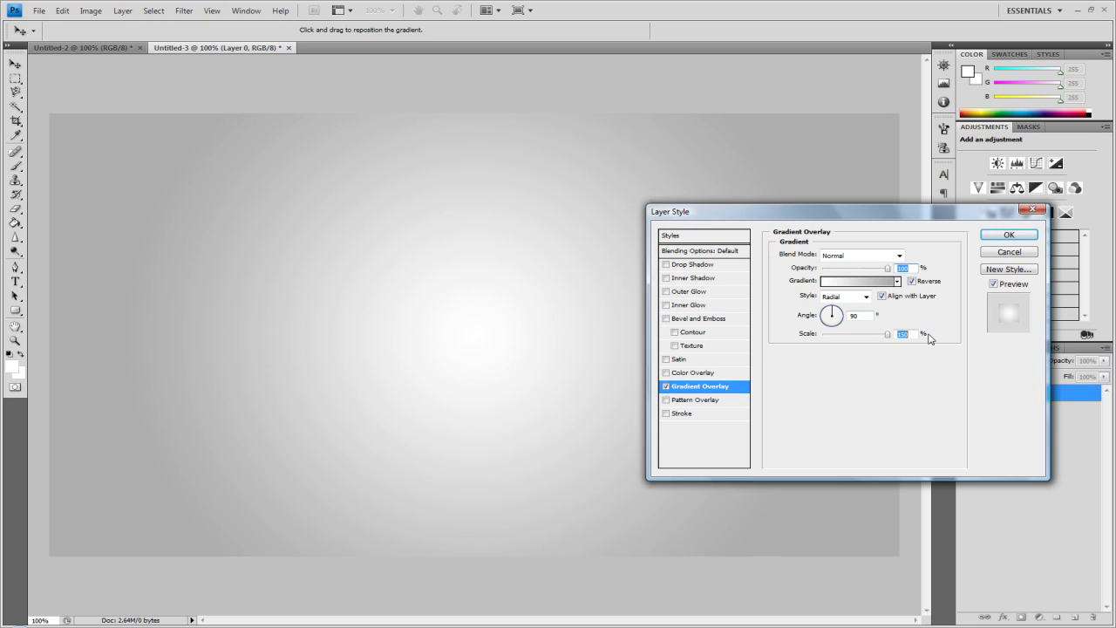
click(991, 237)
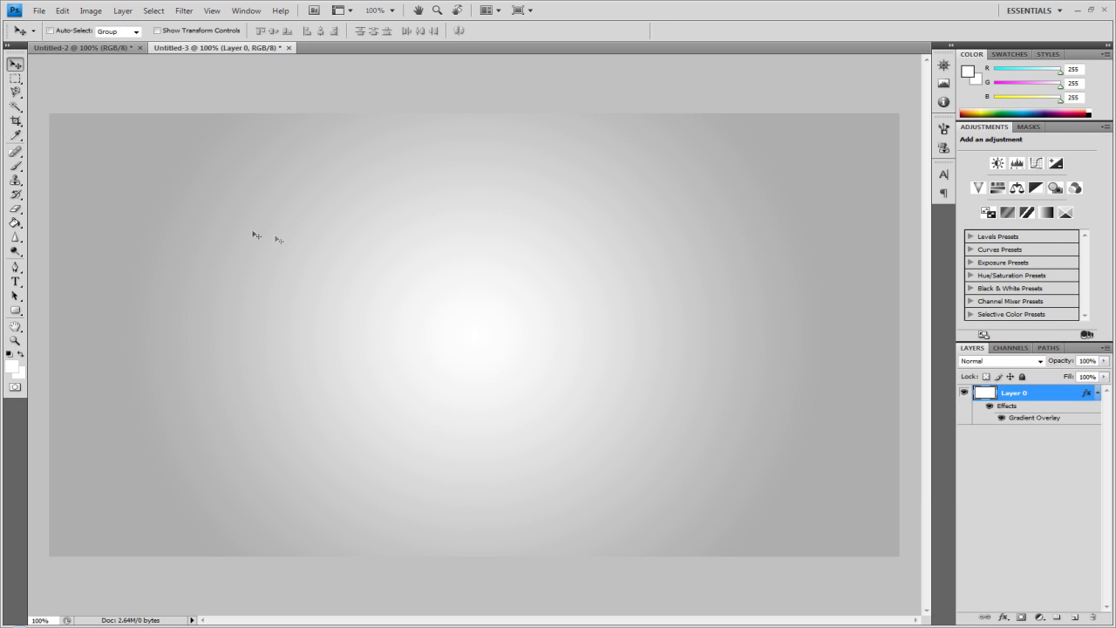
click(1097, 394)
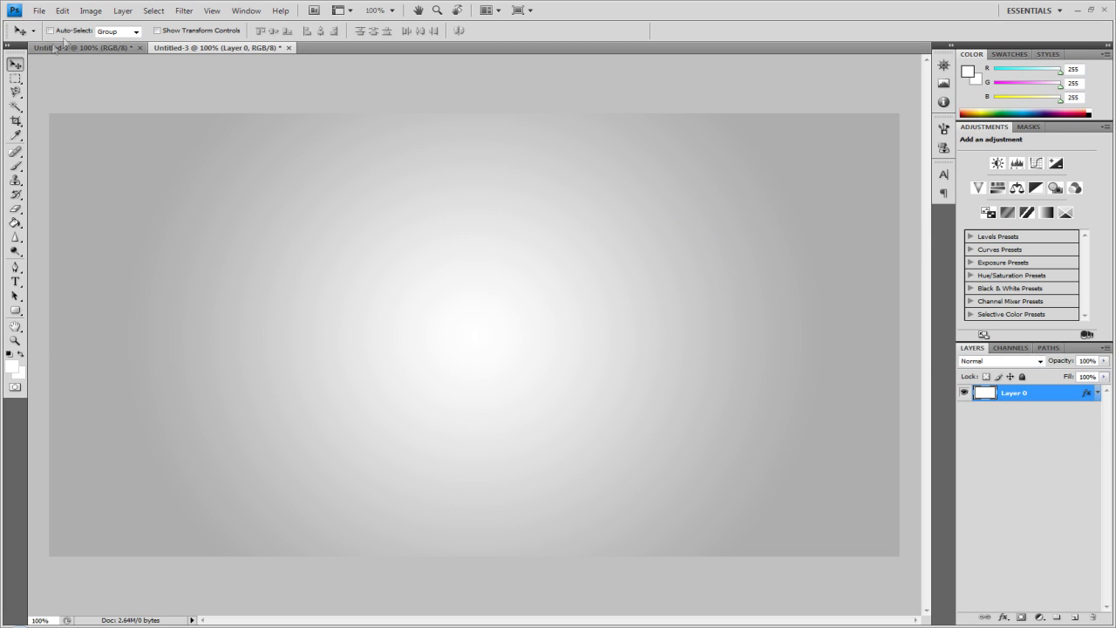
Step: On a new layer, draw a #090909 near-black rounded rectangle on the canvas's left side
click(1075, 616)
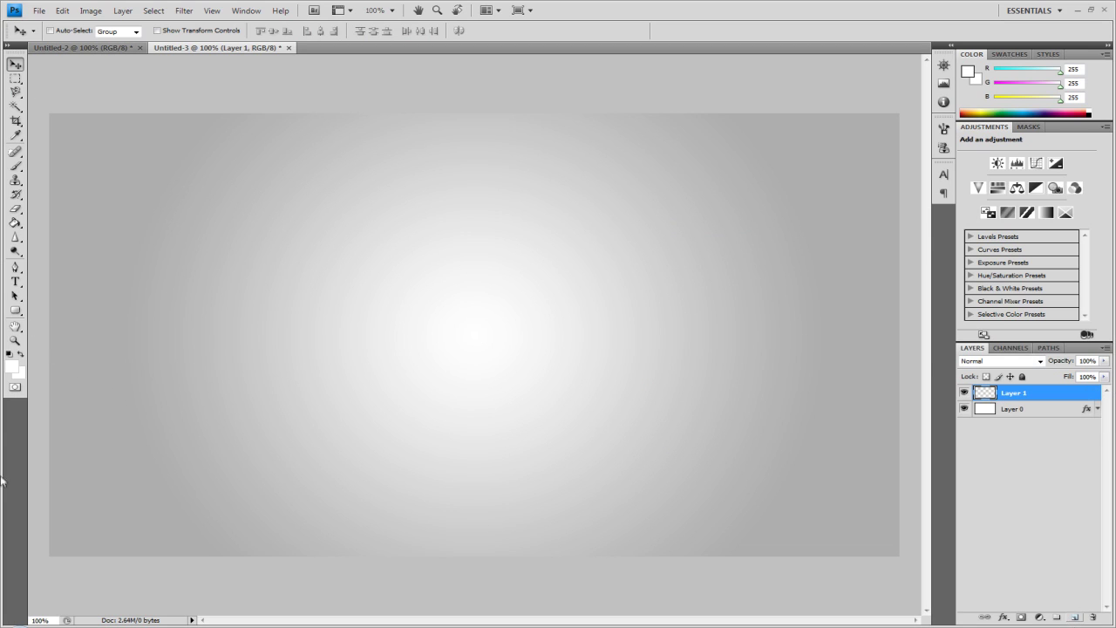
click(14, 310)
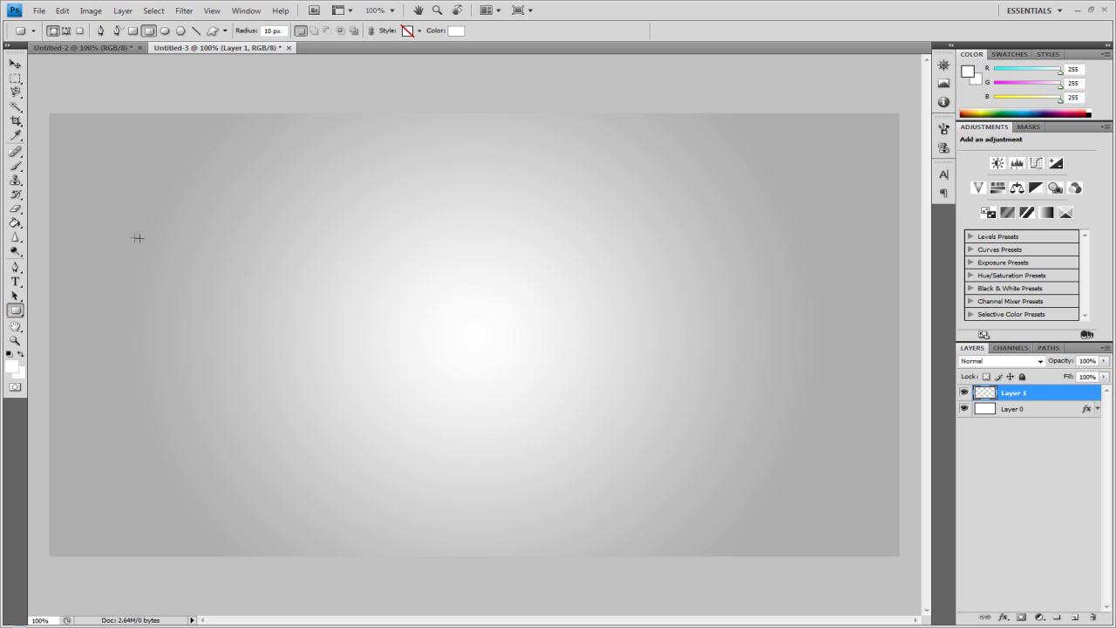
key(i)
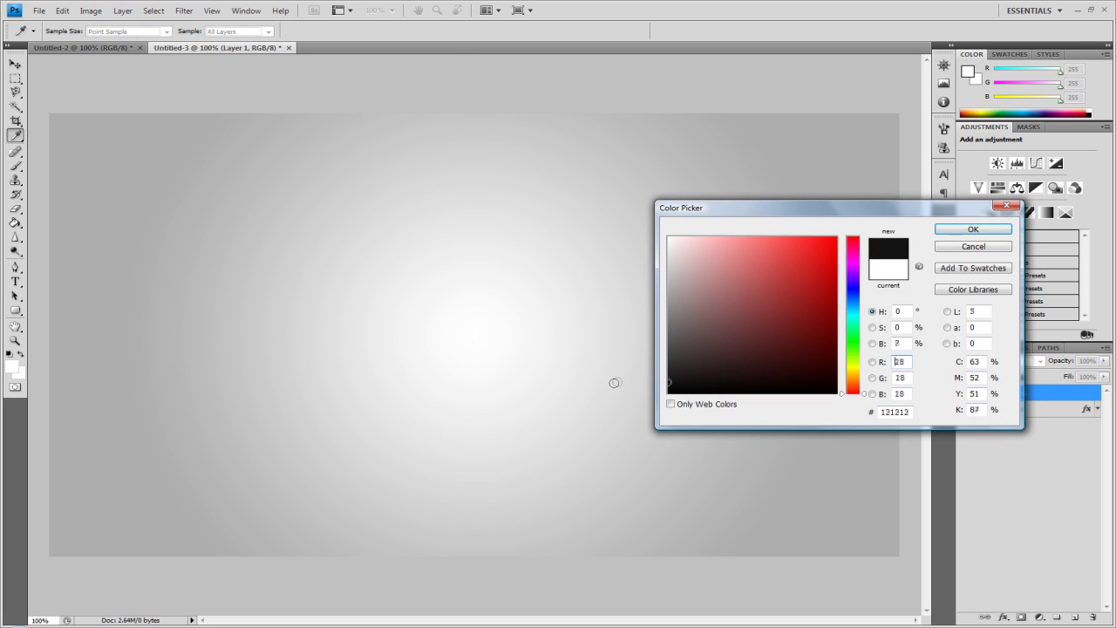
drag(614, 383, 606, 388)
key(Return)
drag(172, 274, 302, 369)
key(v)
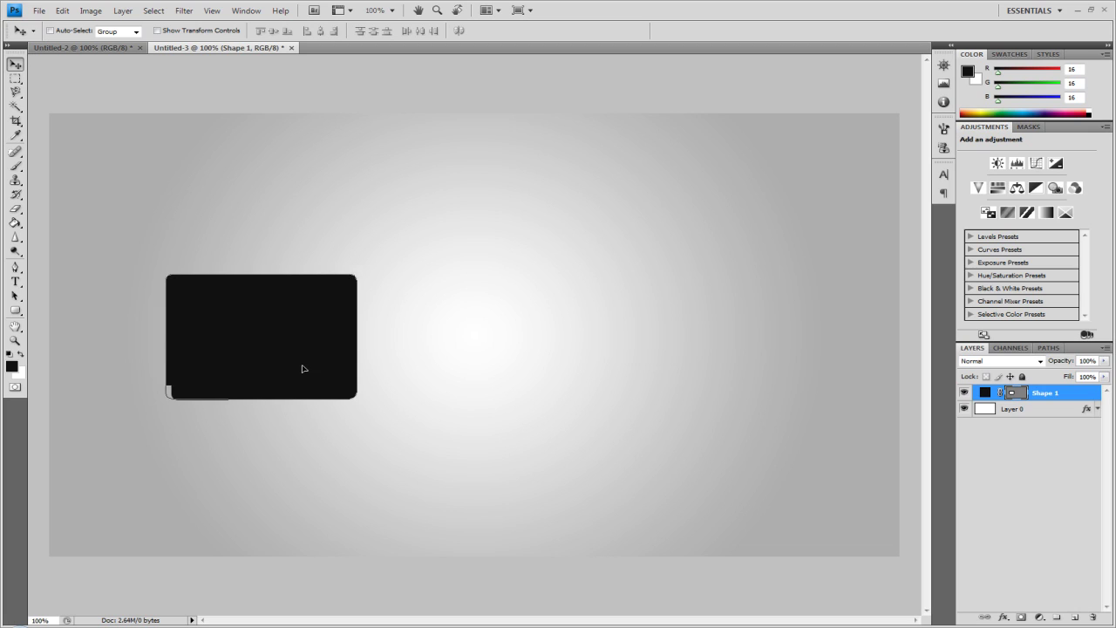
Step: Duplicate the box as Shape 1 copy and move it to the right side
key(ctrl+j)
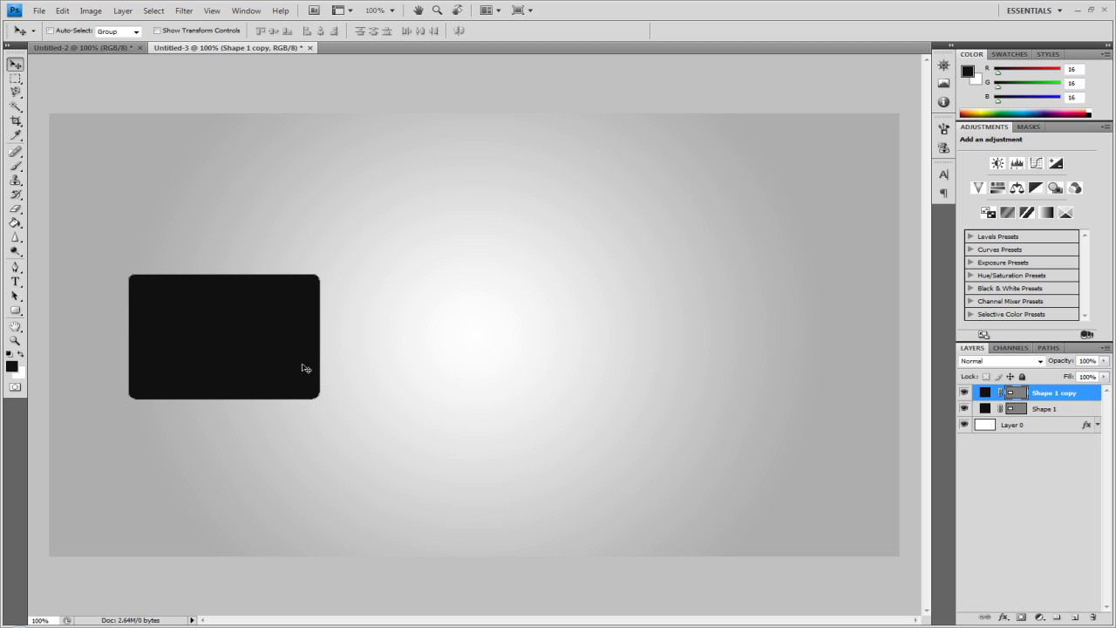
drag(264, 349, 785, 352)
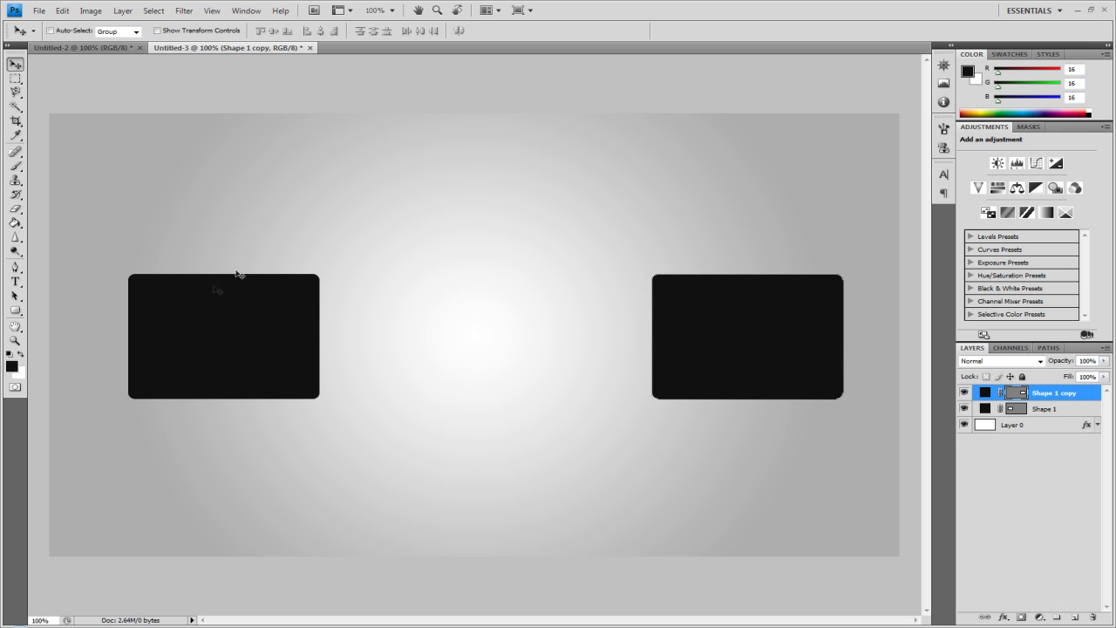
click(74, 49)
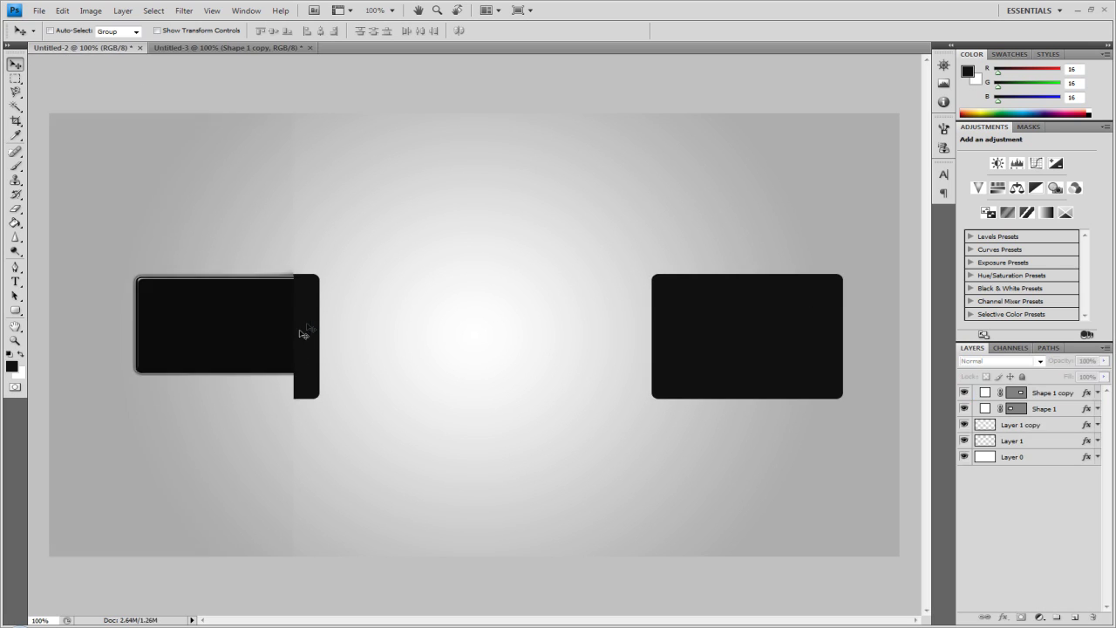
click(243, 48)
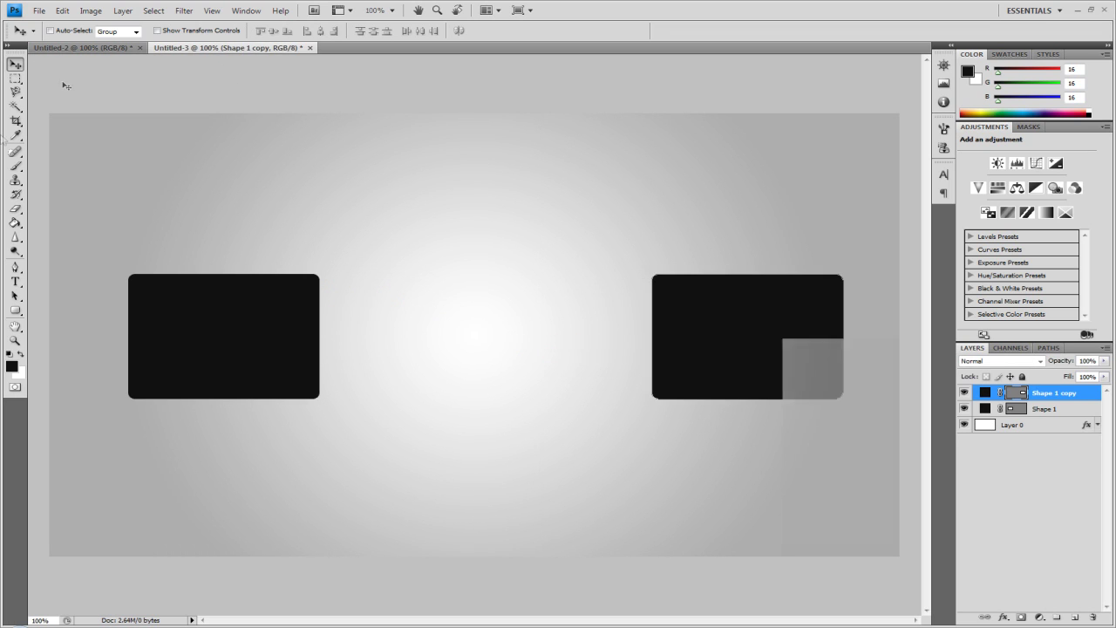
double_click(1092, 410)
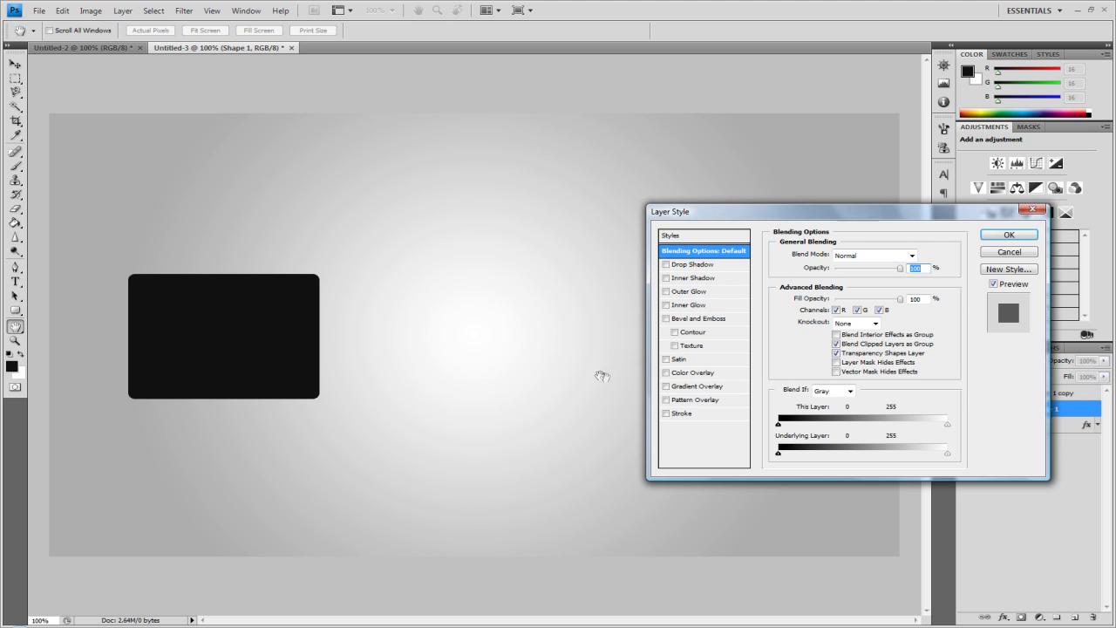
Step: Give Shape 1 a white 1 px Stroke positioned inside
click(678, 413)
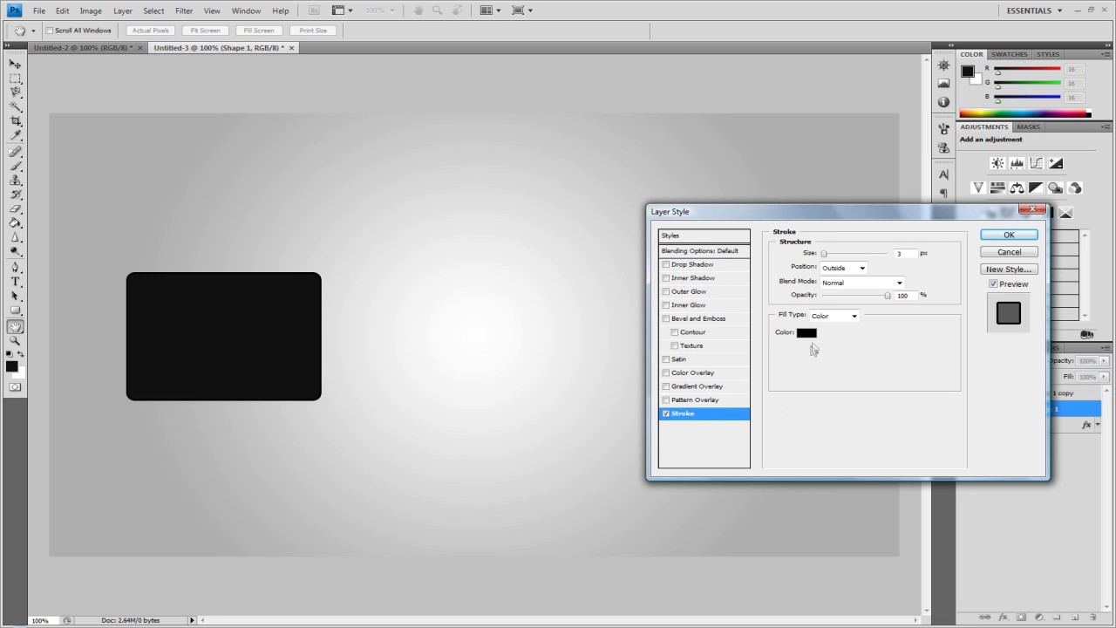
click(807, 332)
click(528, 180)
click(981, 232)
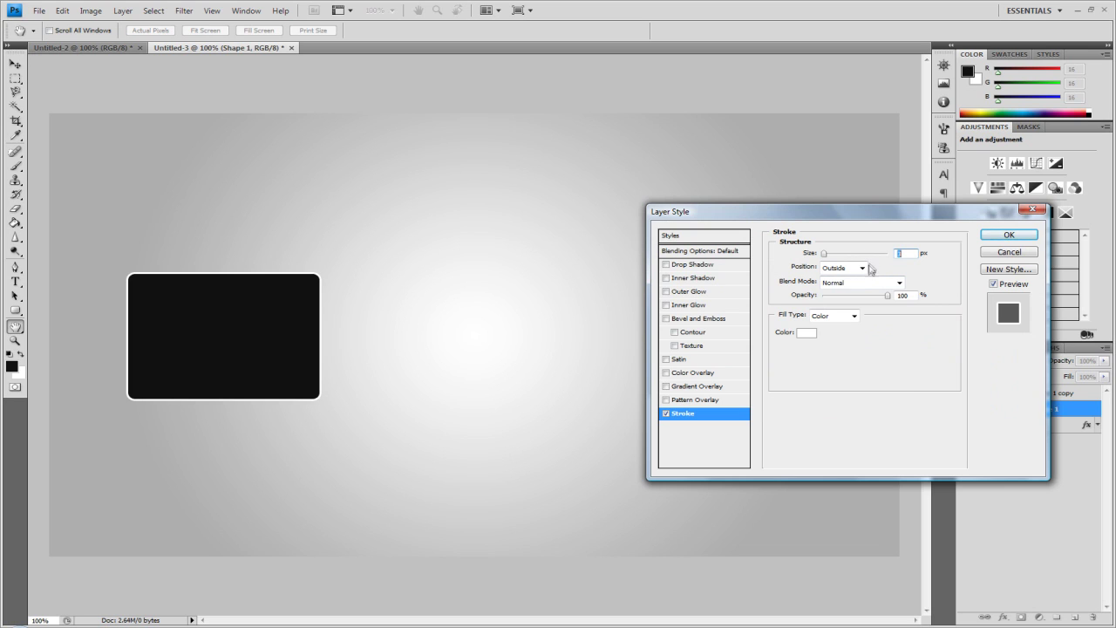
text(1)
click(858, 267)
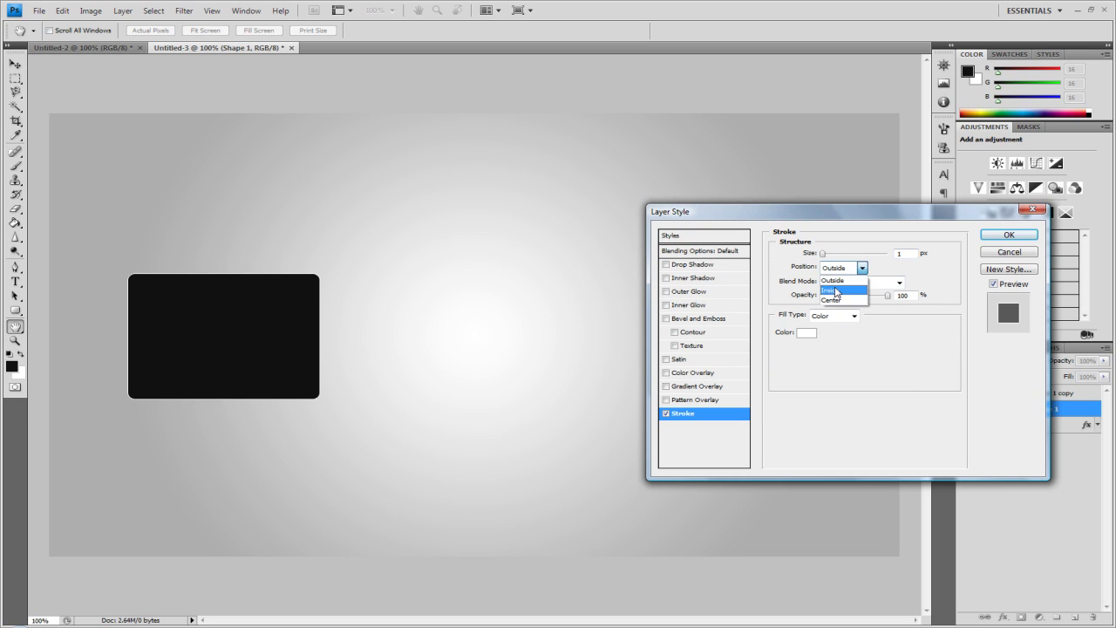
click(836, 290)
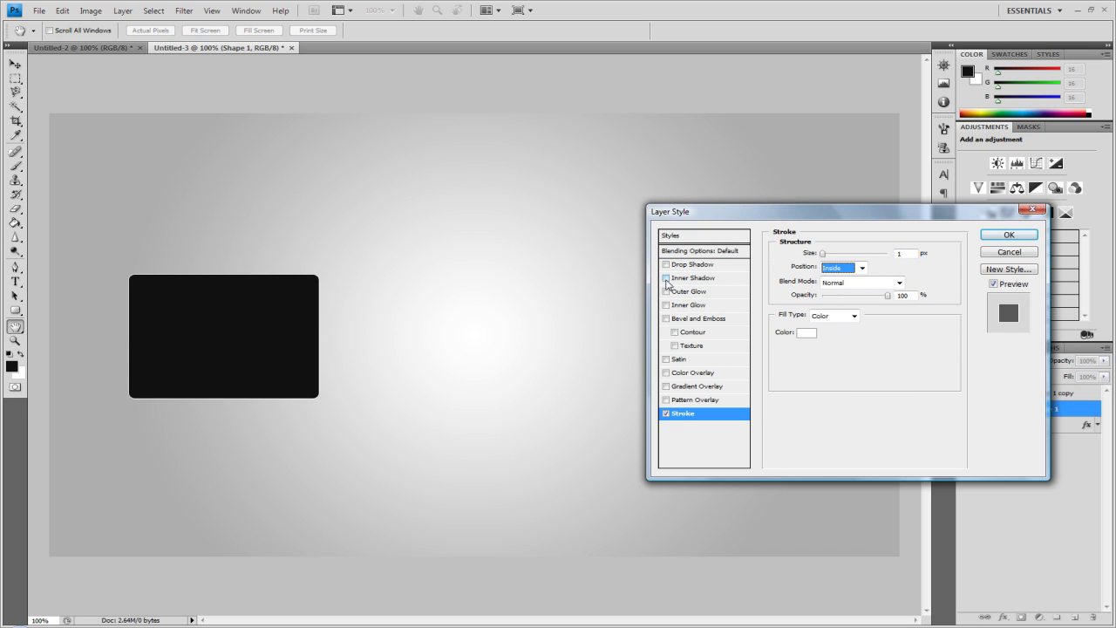
Step: Add a black, Normal-mode 75% Outer Glow to Shape 1 and apply the style
click(702, 292)
click(806, 296)
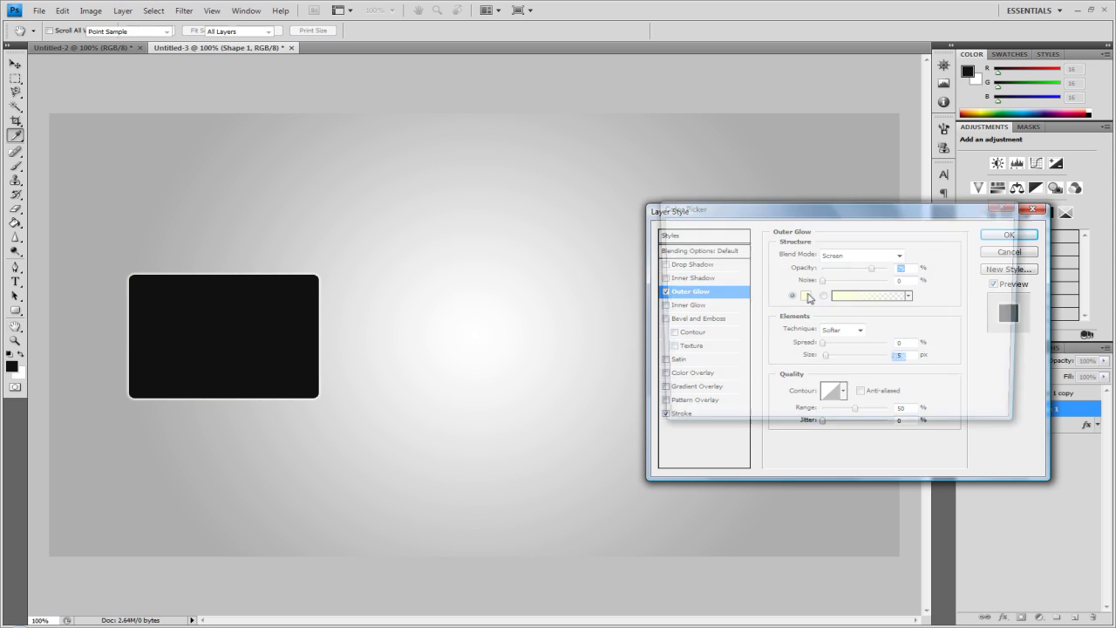
click(669, 392)
click(991, 240)
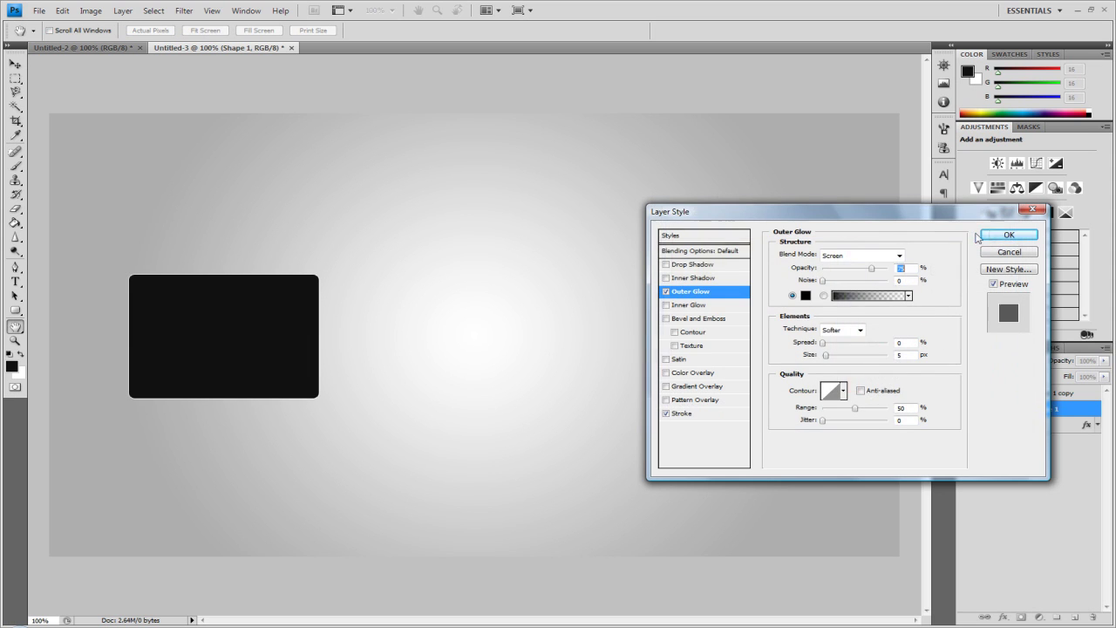
click(899, 255)
click(845, 257)
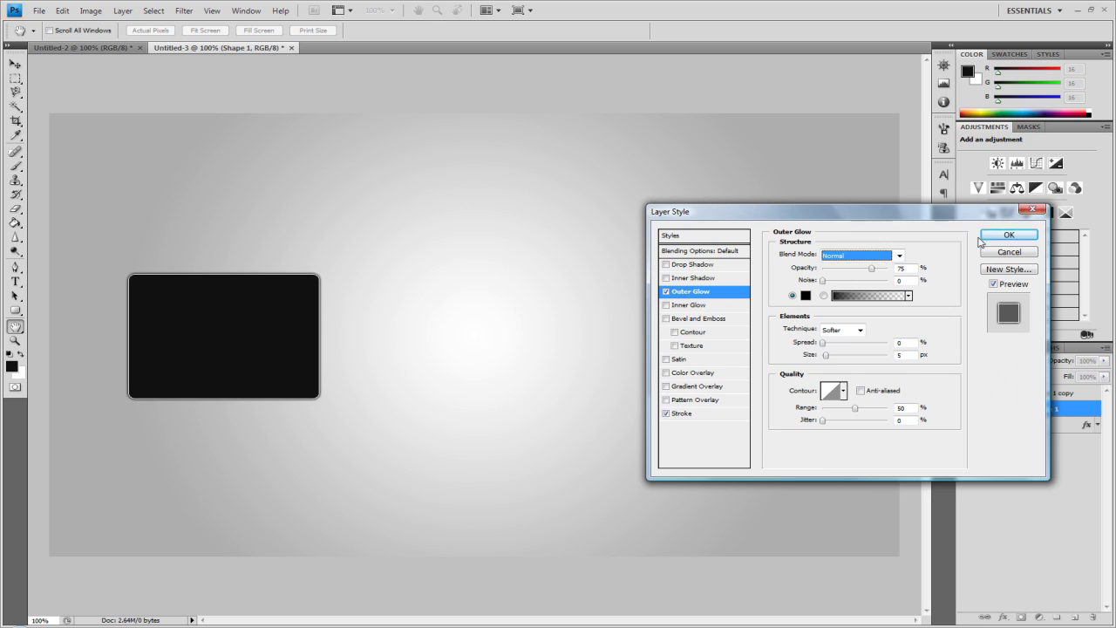
click(1008, 234)
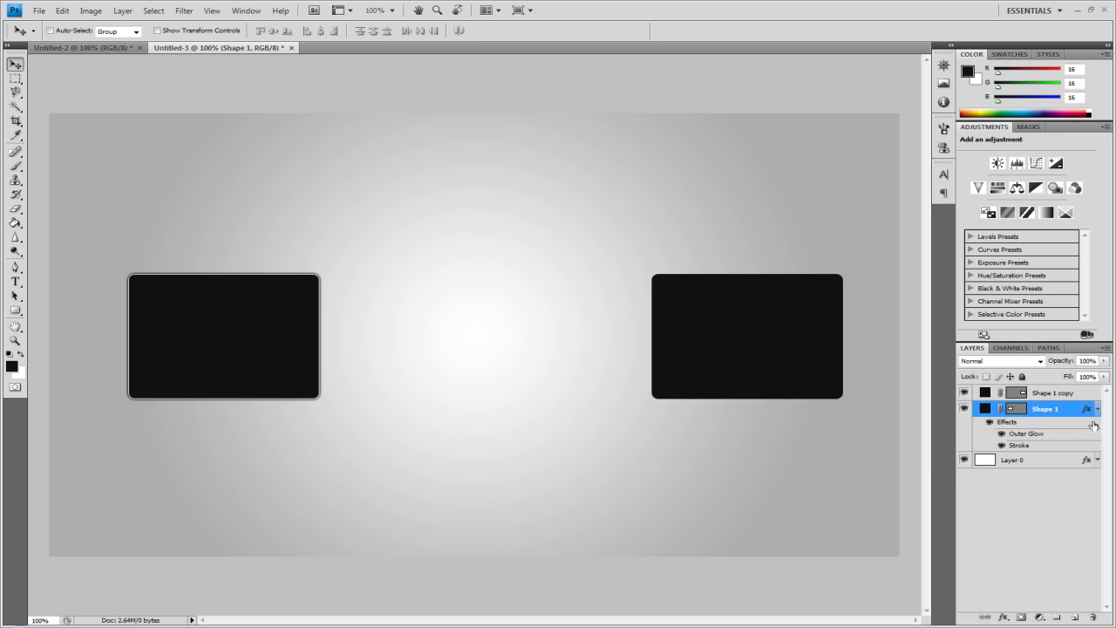
Step: Copy Shape 1's layer style onto Shape 1 copy and collapse both effects lists
right_click(1066, 414)
click(967, 328)
right_click(1064, 393)
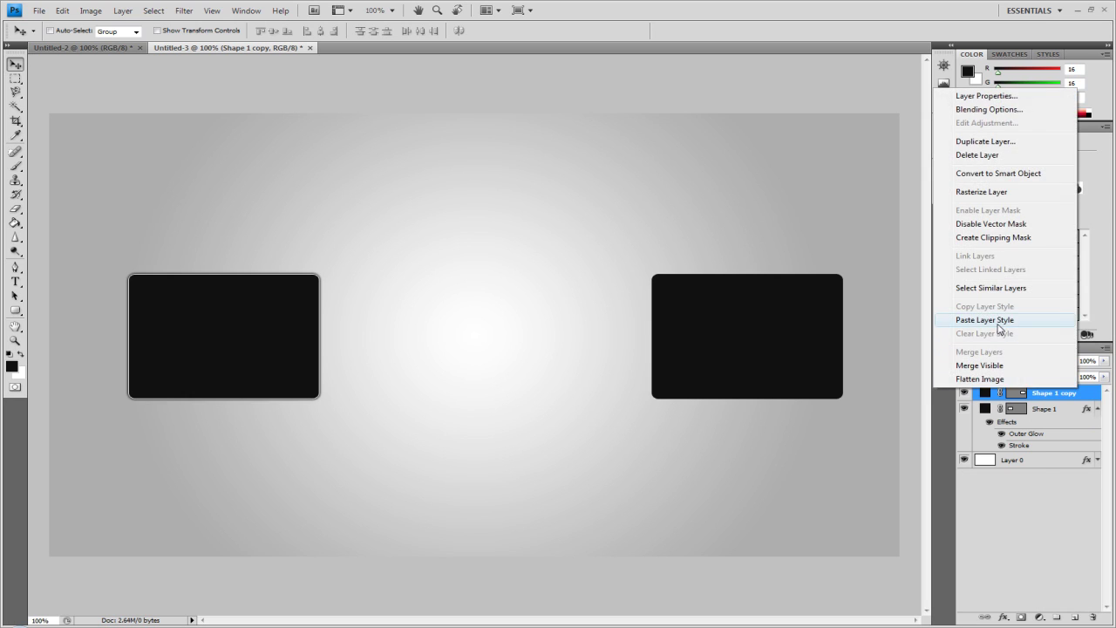
click(1000, 325)
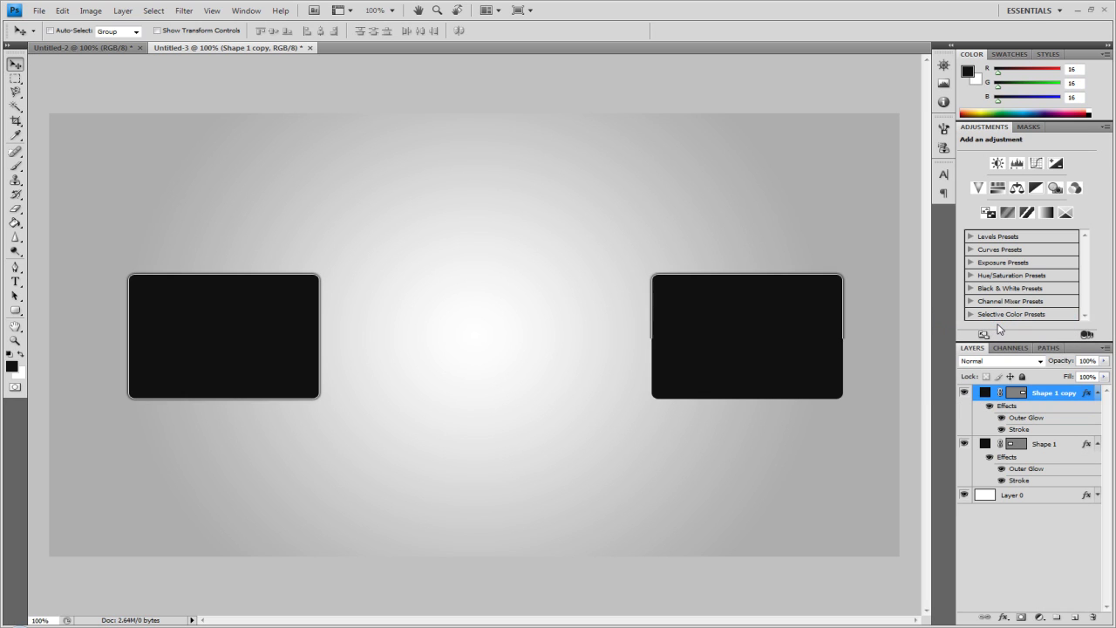
click(1098, 394)
click(1098, 409)
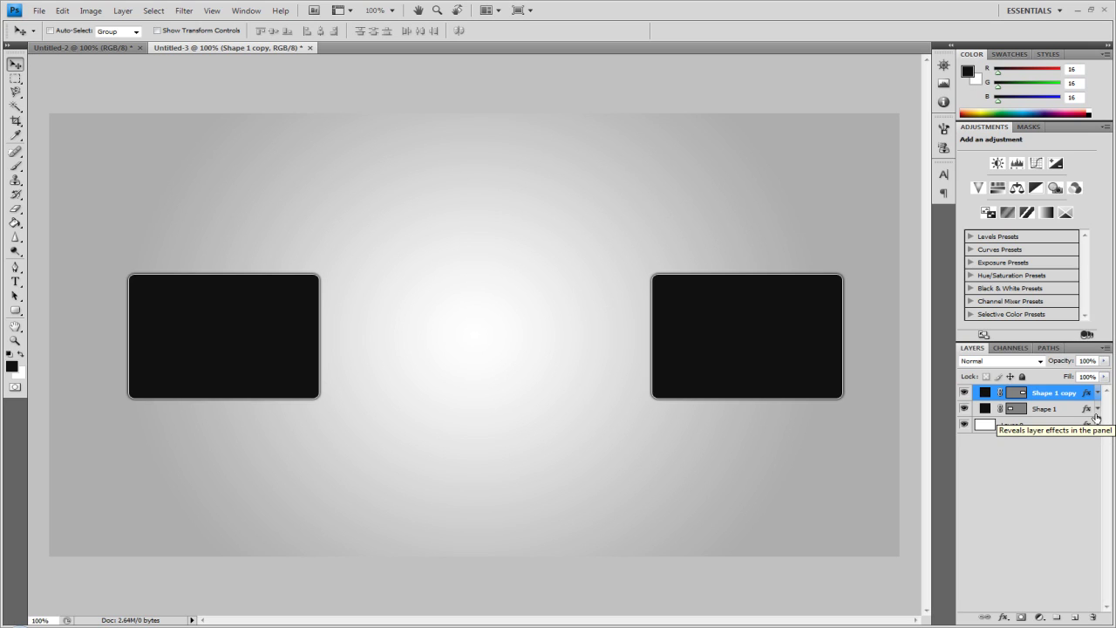
click(1044, 422)
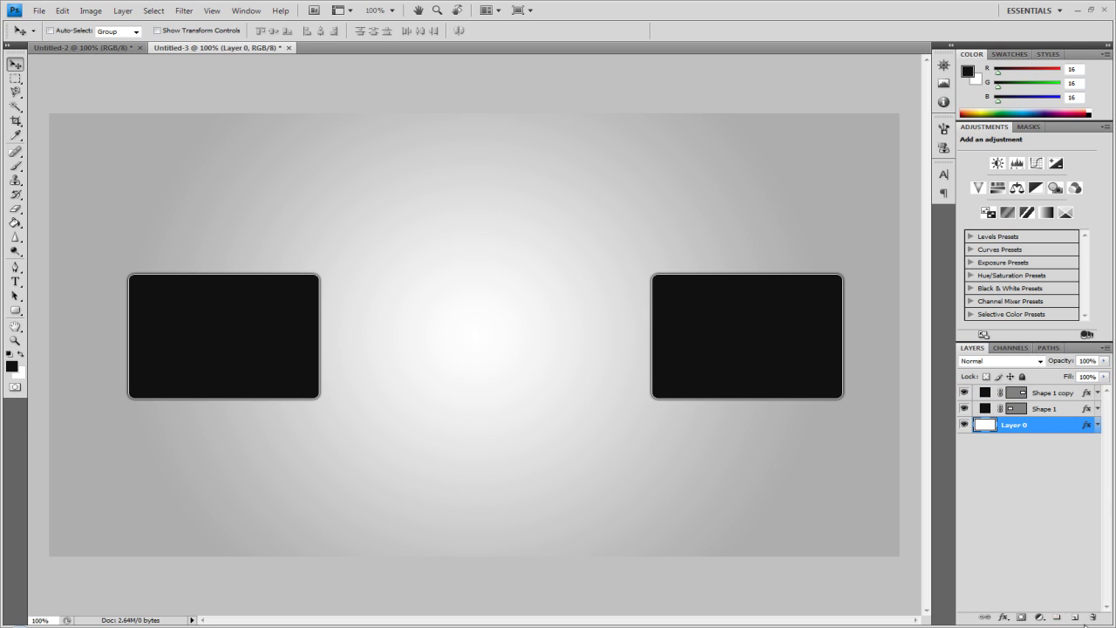
Step: Add a new empty layer above Layer 0 and pick the Brush tool
click(1075, 617)
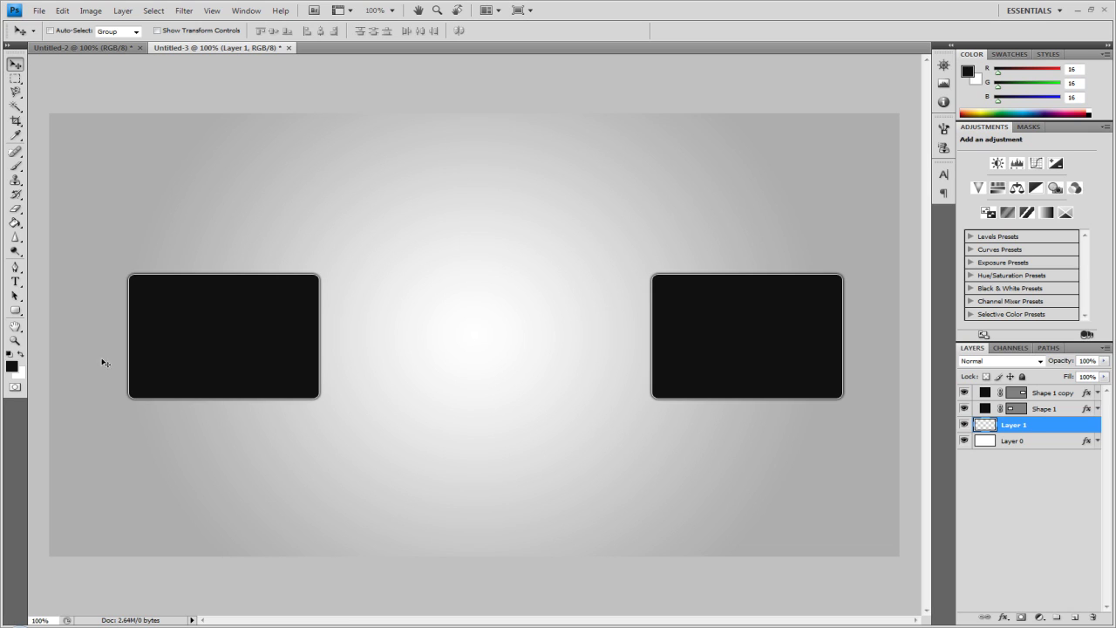
click(15, 165)
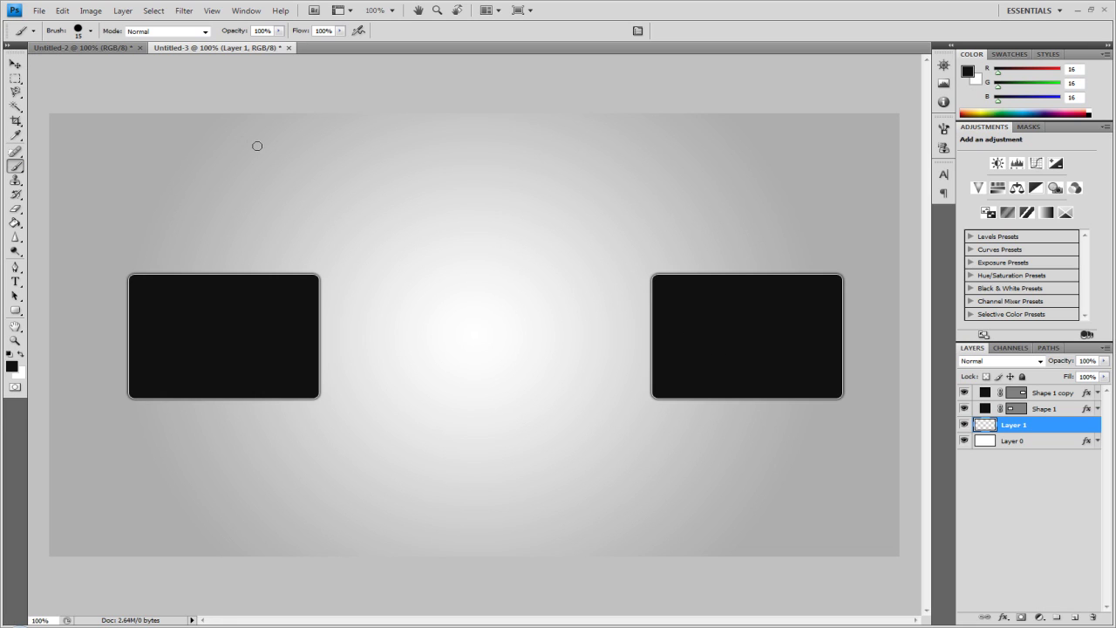
click(944, 130)
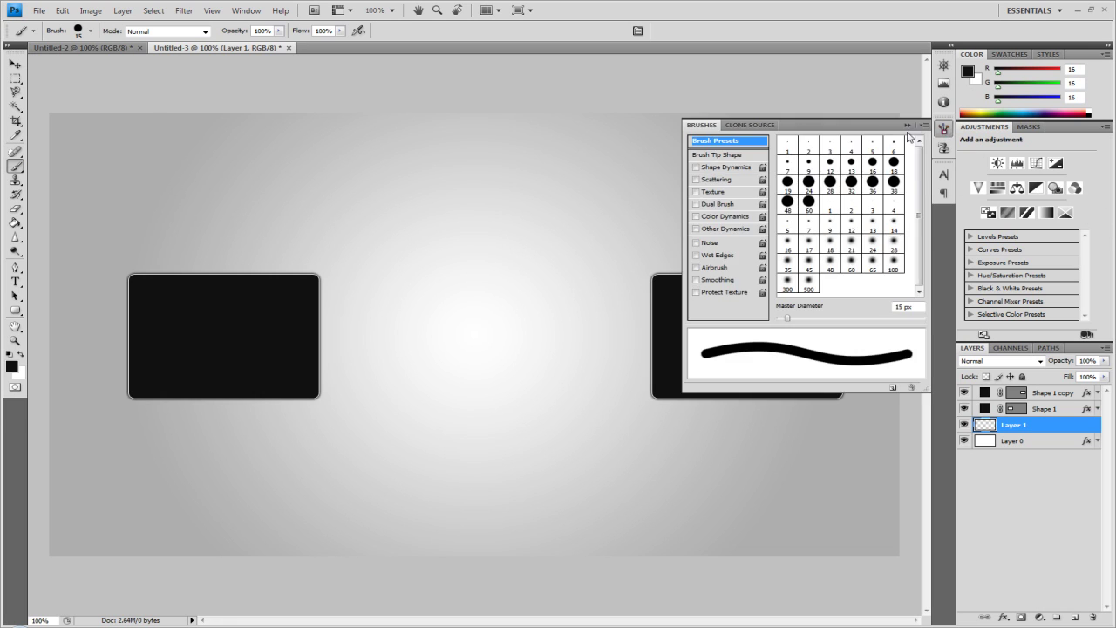
click(906, 125)
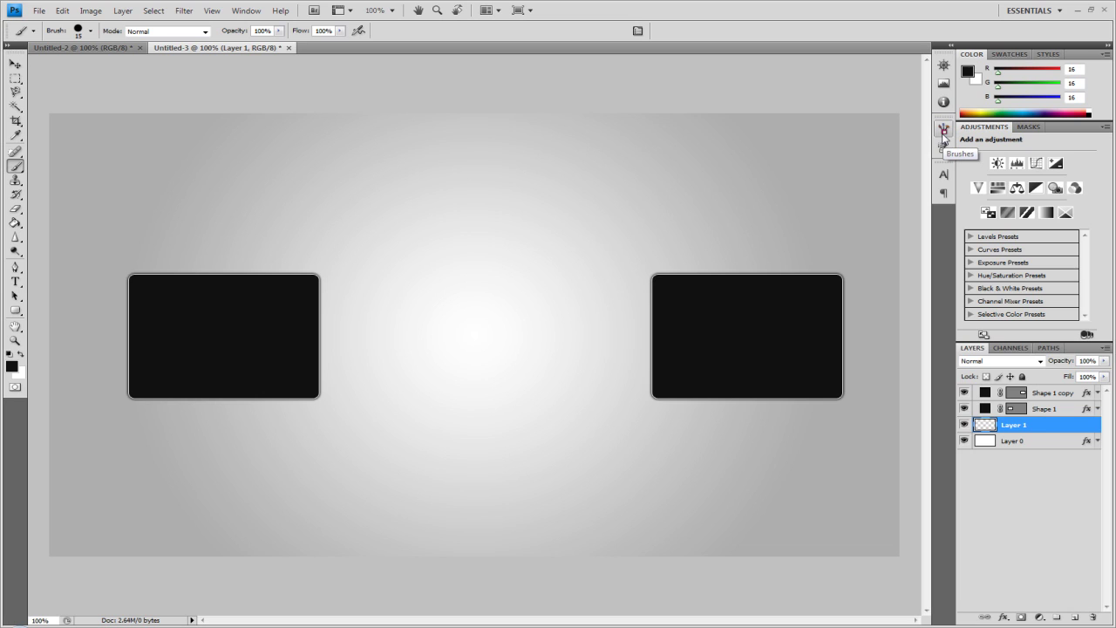
Step: Check the brush size and hardness, painting and undoing two trial strokes between the boxes
click(91, 31)
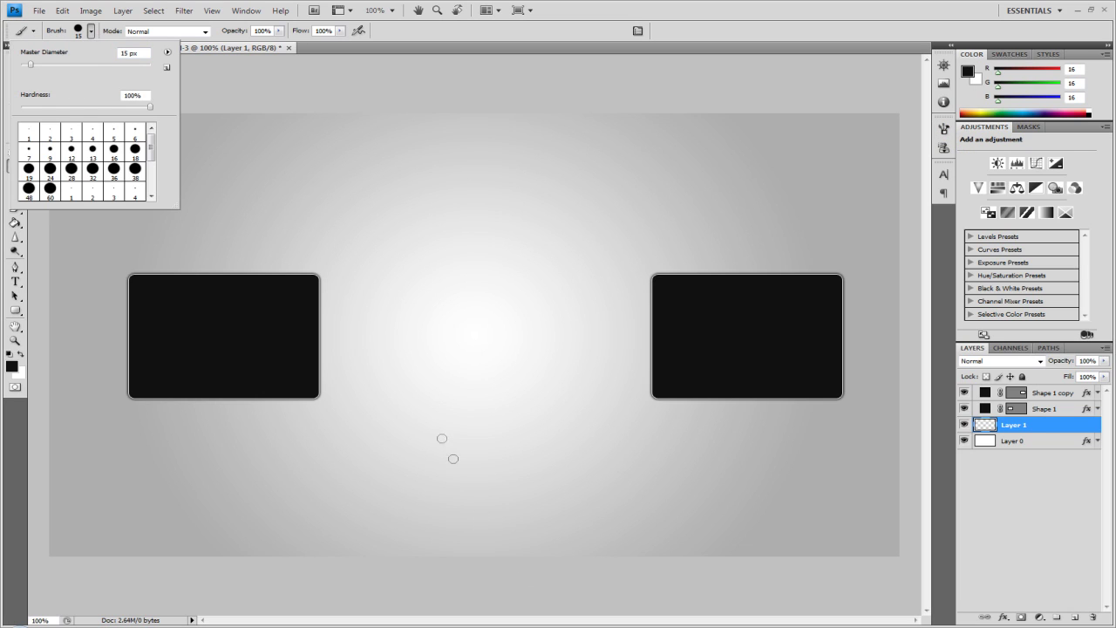
mouse_move(393, 354)
mouse_down()
mouse_move(539, 317)
mouse_move(676, 322)
mouse_up()
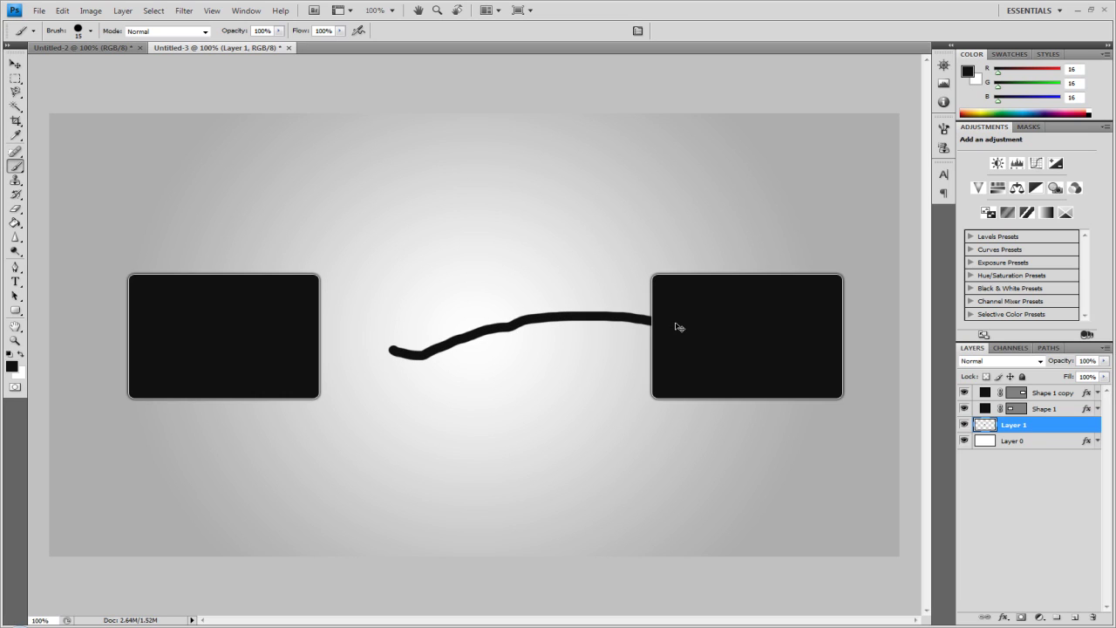
key(ctrl+z)
click(90, 31)
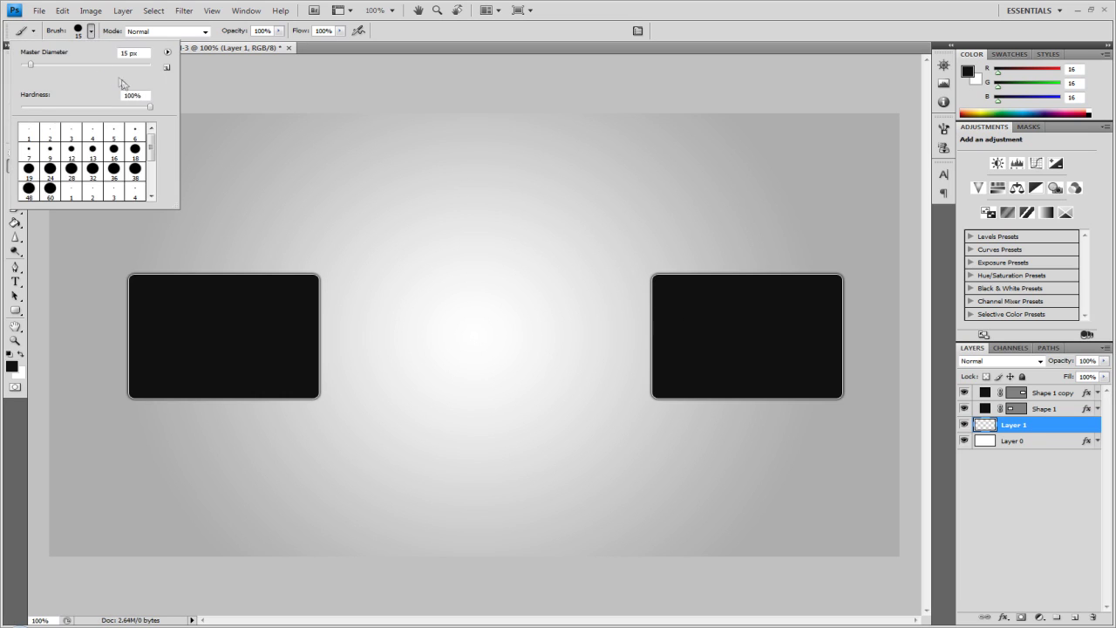
click(150, 106)
drag(407, 352, 668, 319)
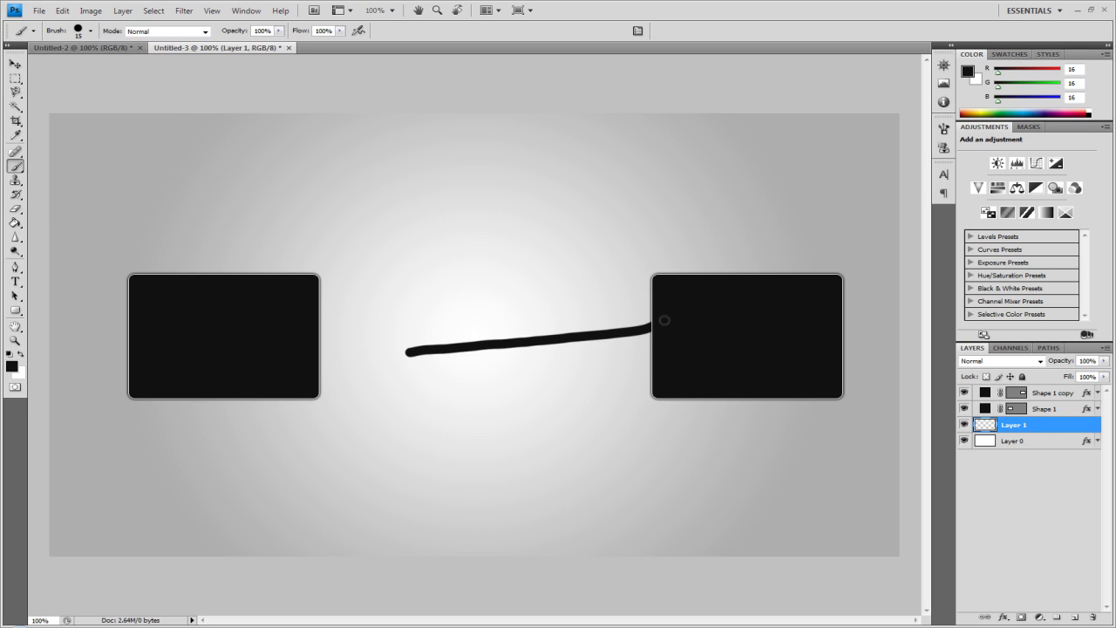
key(ctrl+z)
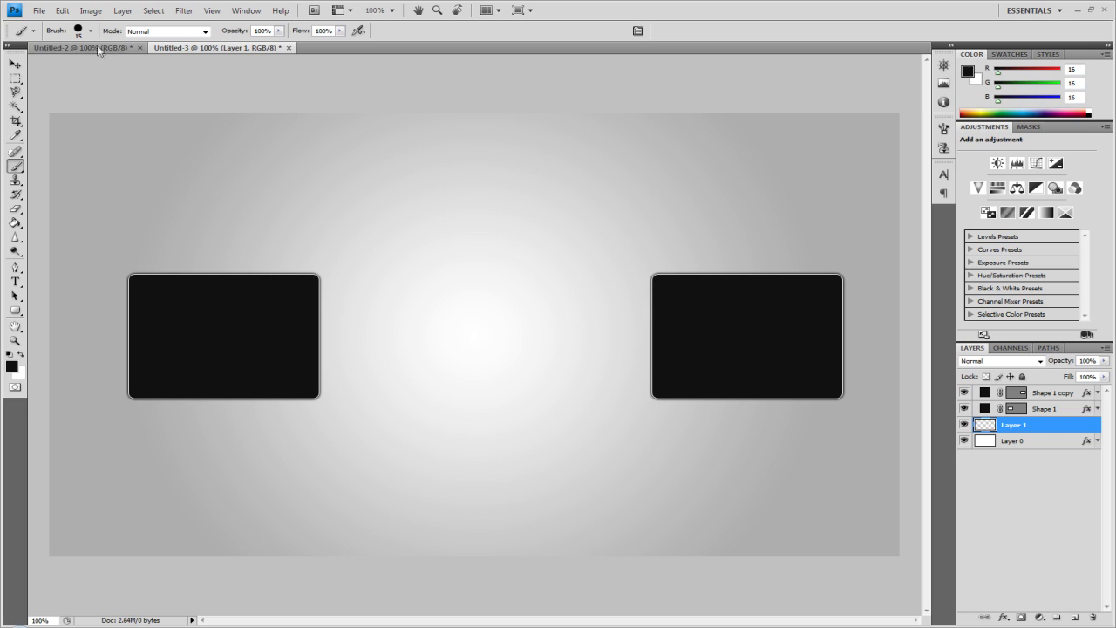
Step: Reduce the brush Master Diameter to 12 px and undo a trial wire stroke
click(91, 31)
click(30, 65)
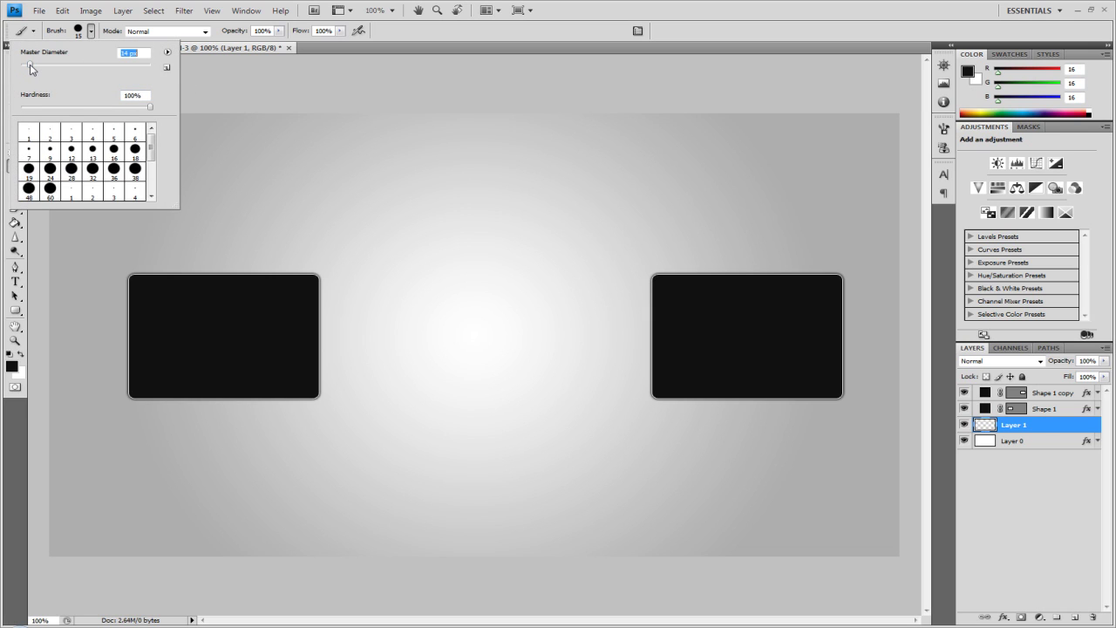
drag(30, 69, 28, 68)
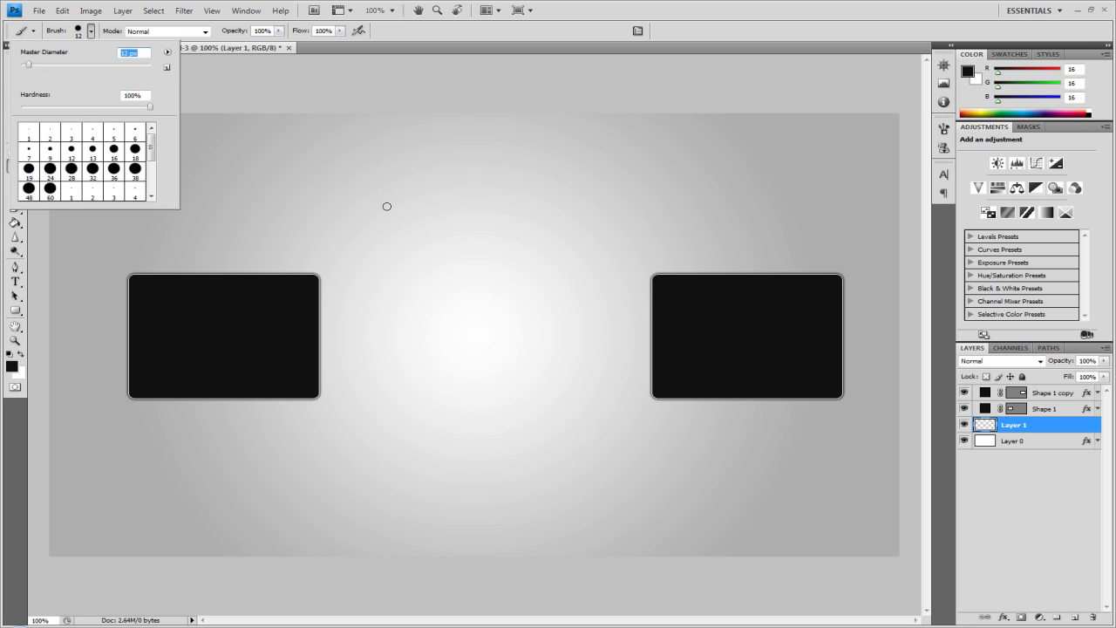
click(340, 315)
mouse_move(319, 331)
mouse_down()
mouse_move(432, 368)
mouse_move(615, 320)
mouse_move(730, 323)
mouse_up()
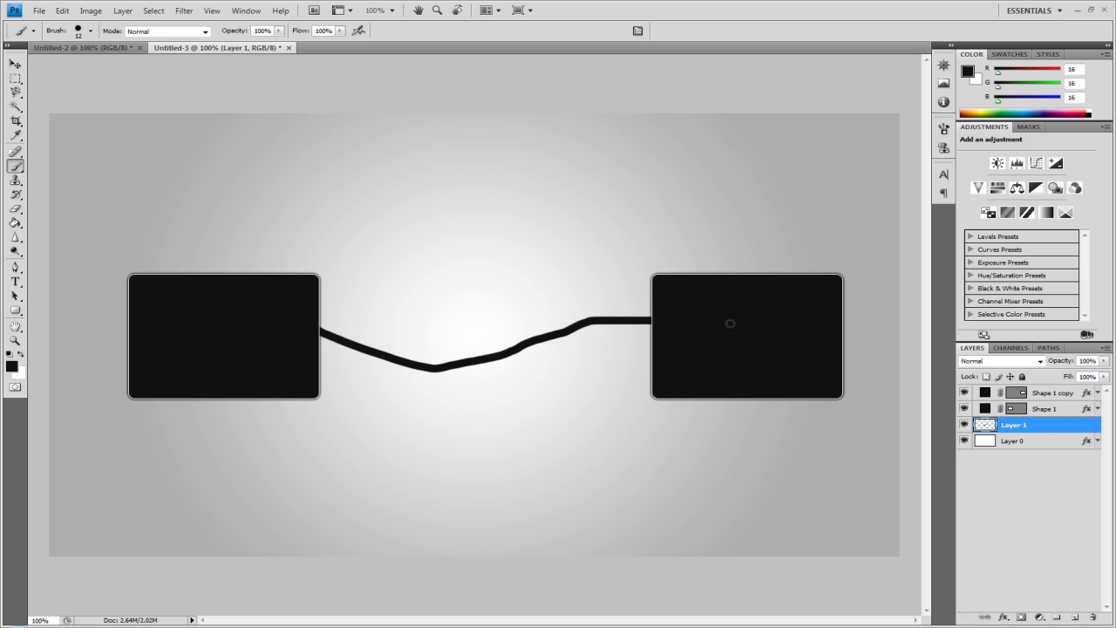
key(ctrl+z)
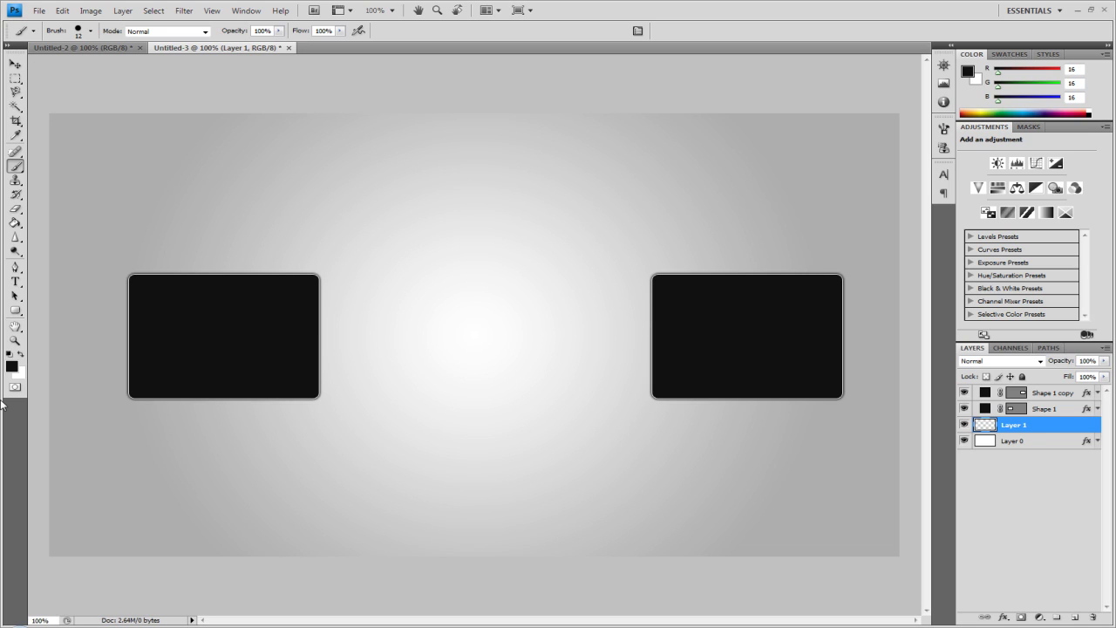
Step: Draw a Pen path in Paths mode from the left box's corner, arching over the centre into the right box
click(16, 267)
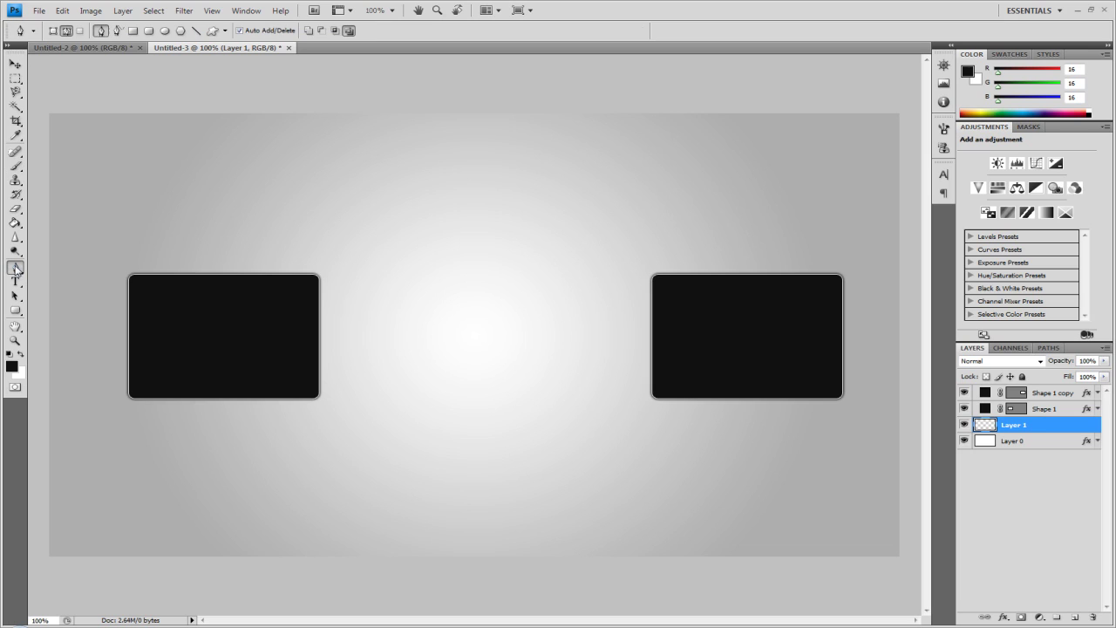
click(67, 33)
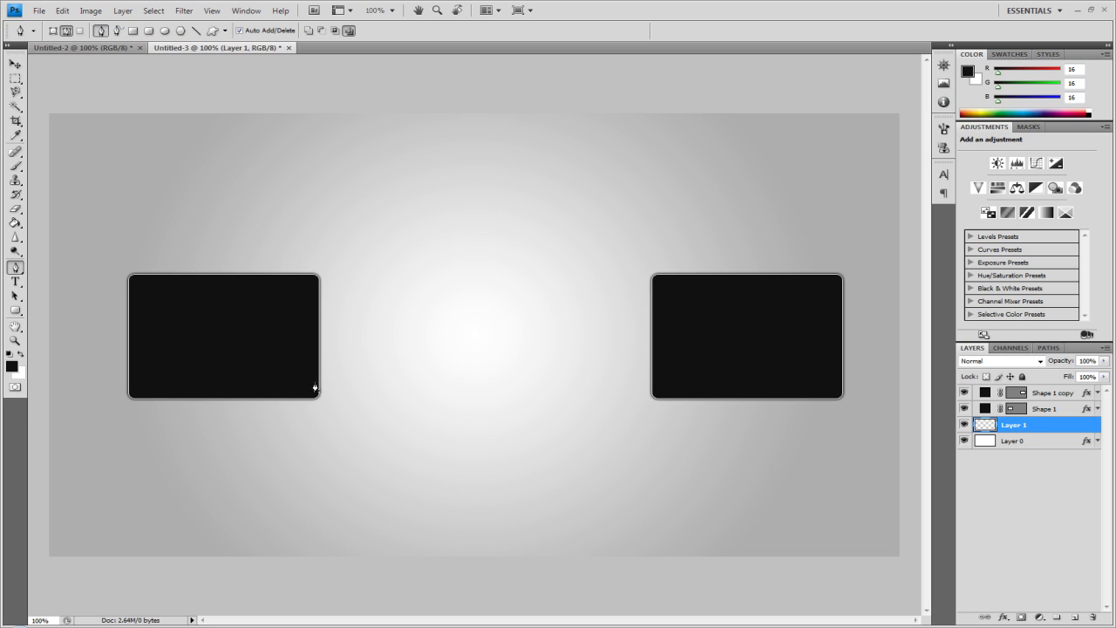
click(316, 386)
drag(459, 300, 538, 284)
drag(702, 349, 762, 352)
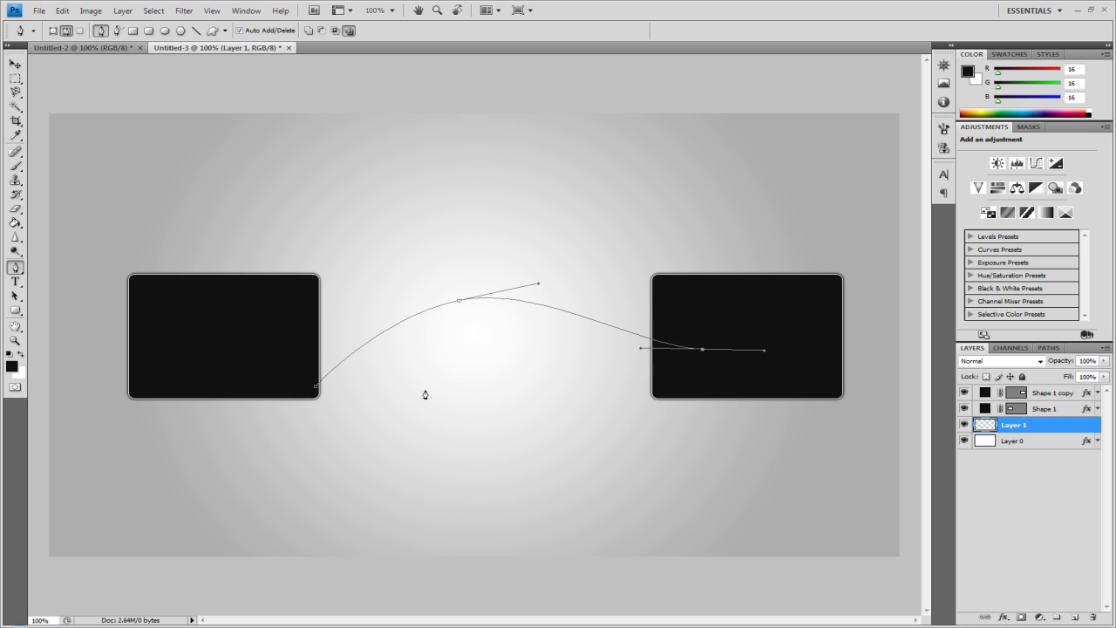
Step: Stroke the curved path with the 12 px black brush on Layer 1, then hide the path
right_click(449, 304)
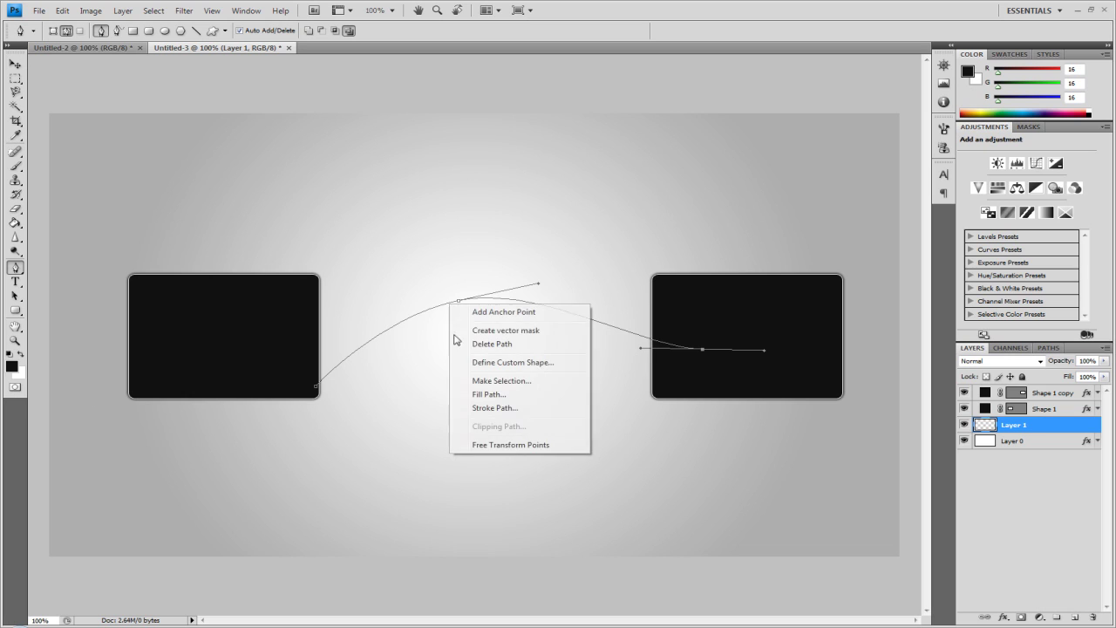
click(494, 407)
click(451, 191)
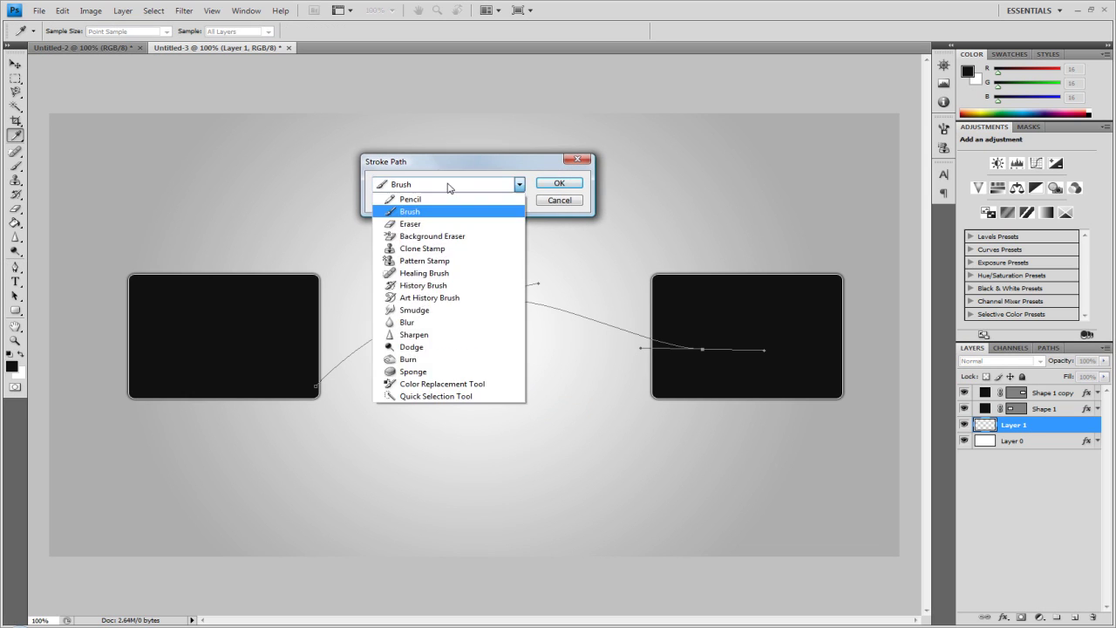
click(438, 207)
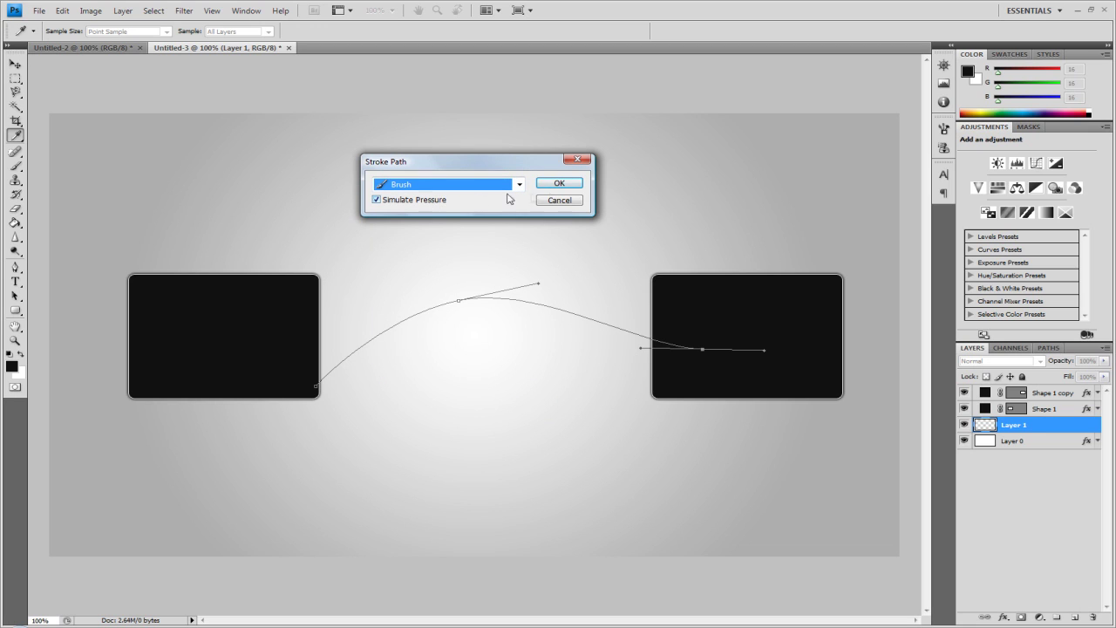
click(558, 183)
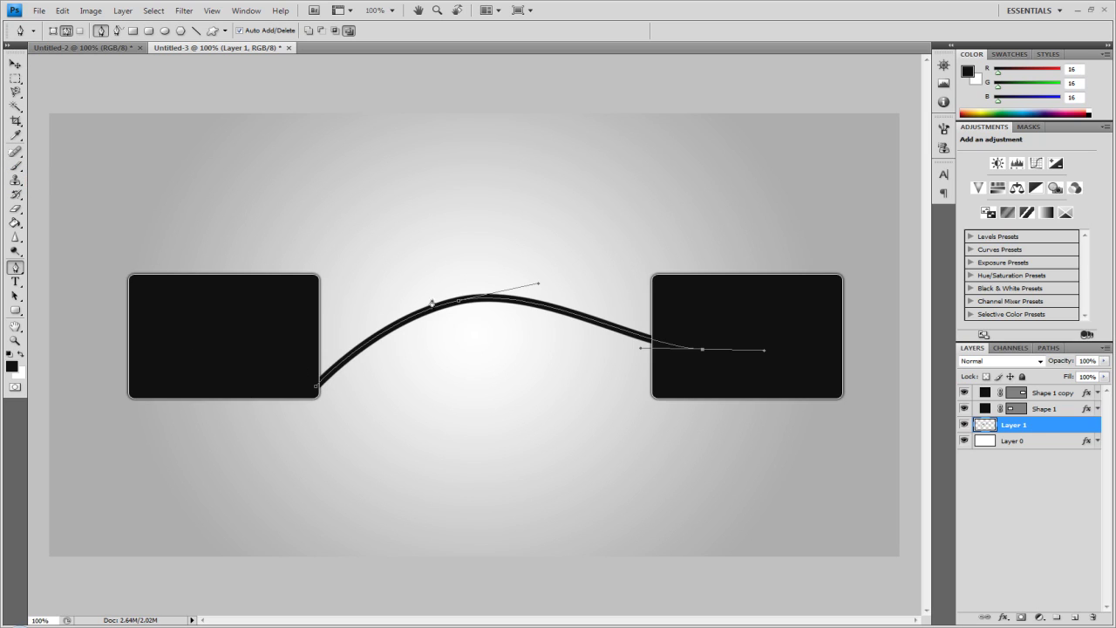
key(Return)
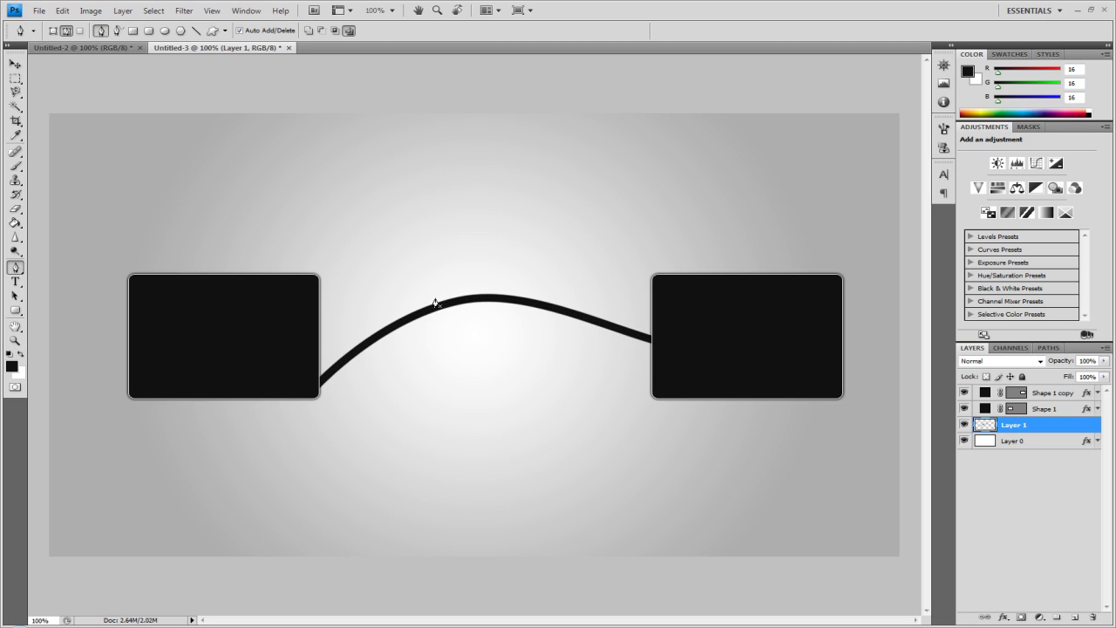
click(15, 64)
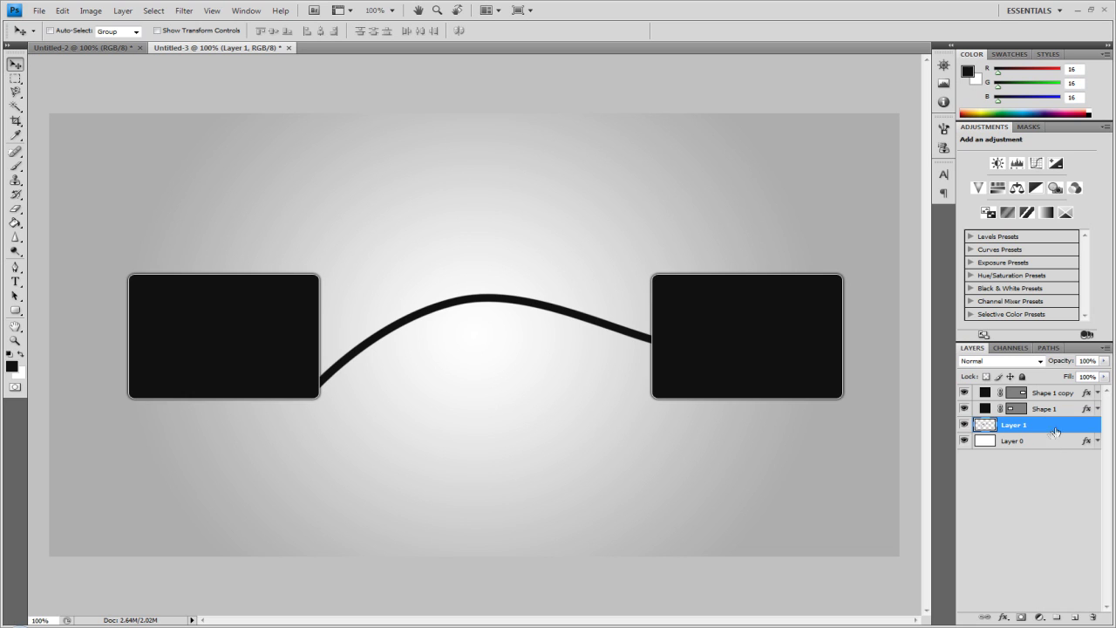
Step: Add a Reflected-style Gradient Overlay to the wire on Layer 1
double_click(1063, 431)
click(667, 389)
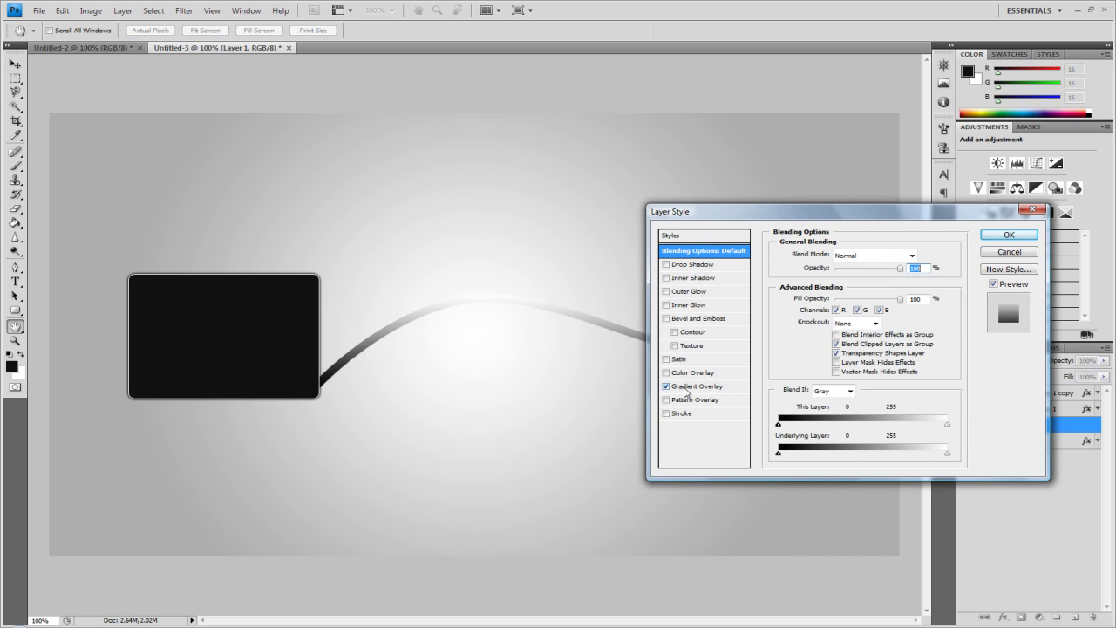
click(692, 392)
click(853, 301)
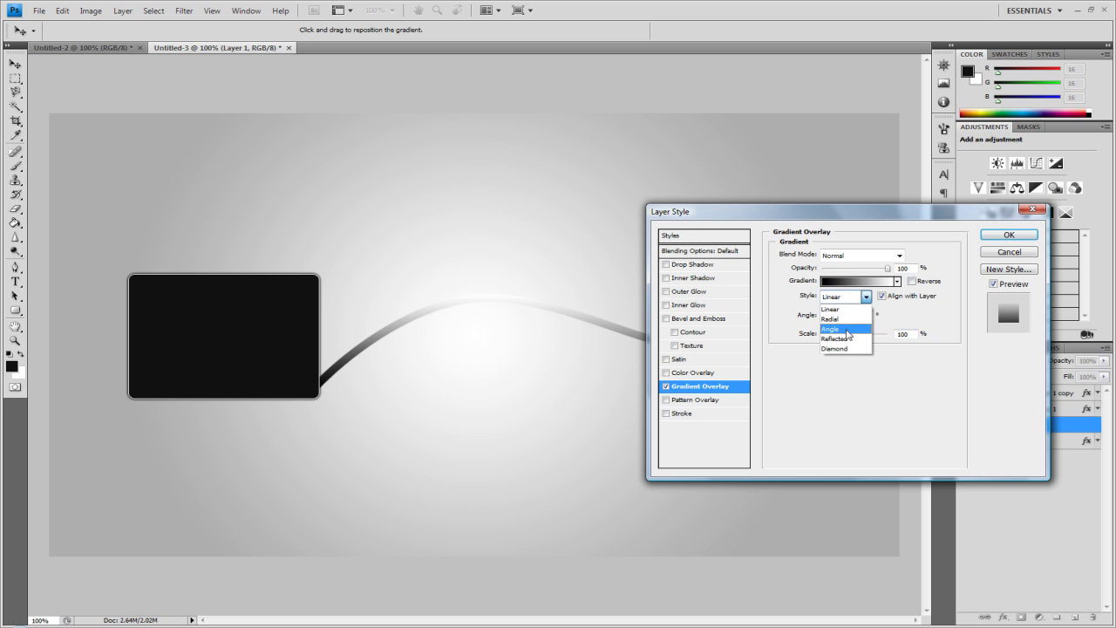
click(843, 338)
click(835, 281)
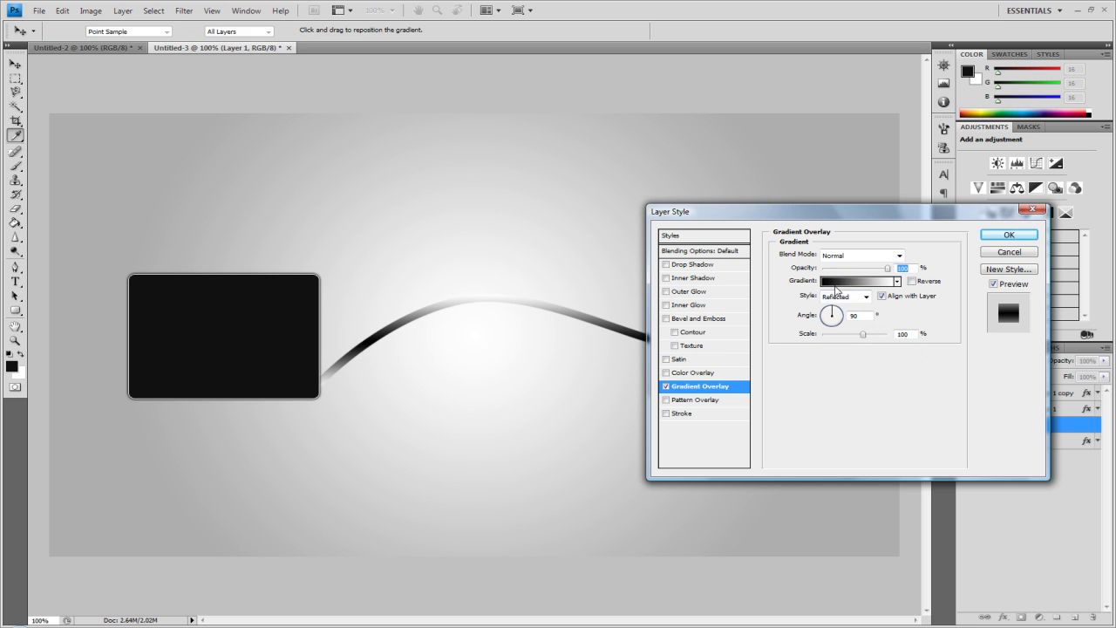
Step: Set the gradient stops to cyan and #0096ff blue, then add a black Stroke
double_click(760, 382)
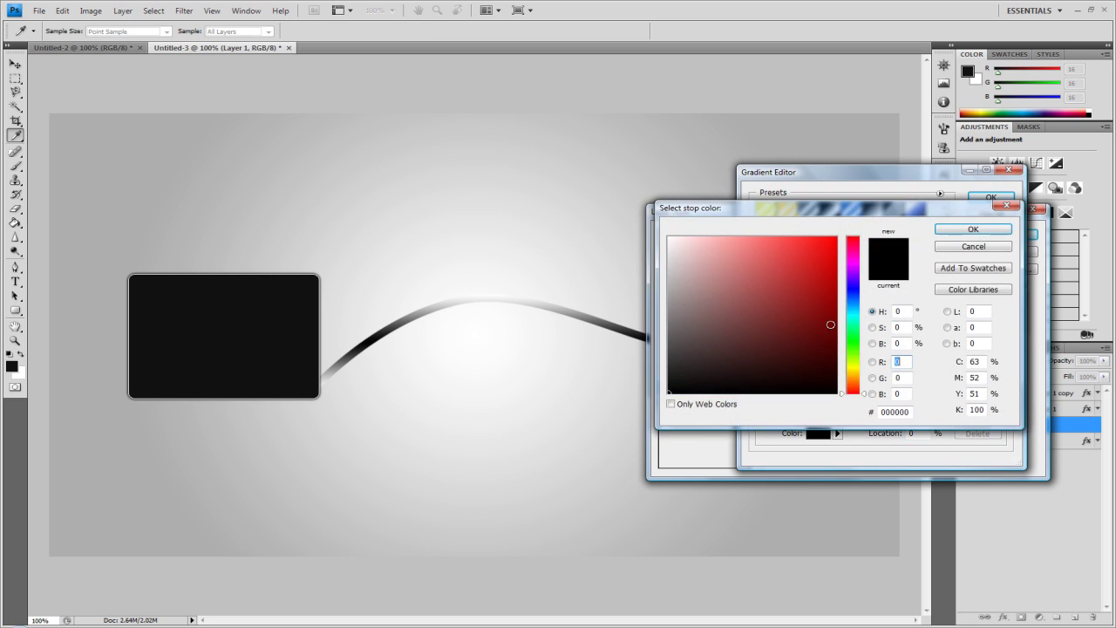
click(859, 310)
click(833, 246)
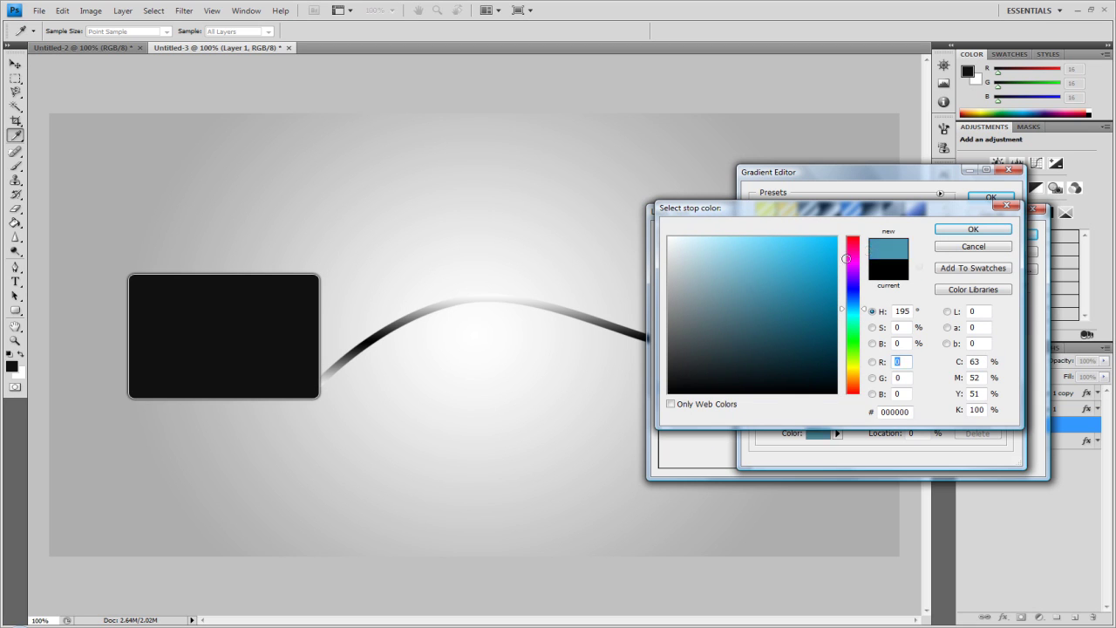
click(973, 229)
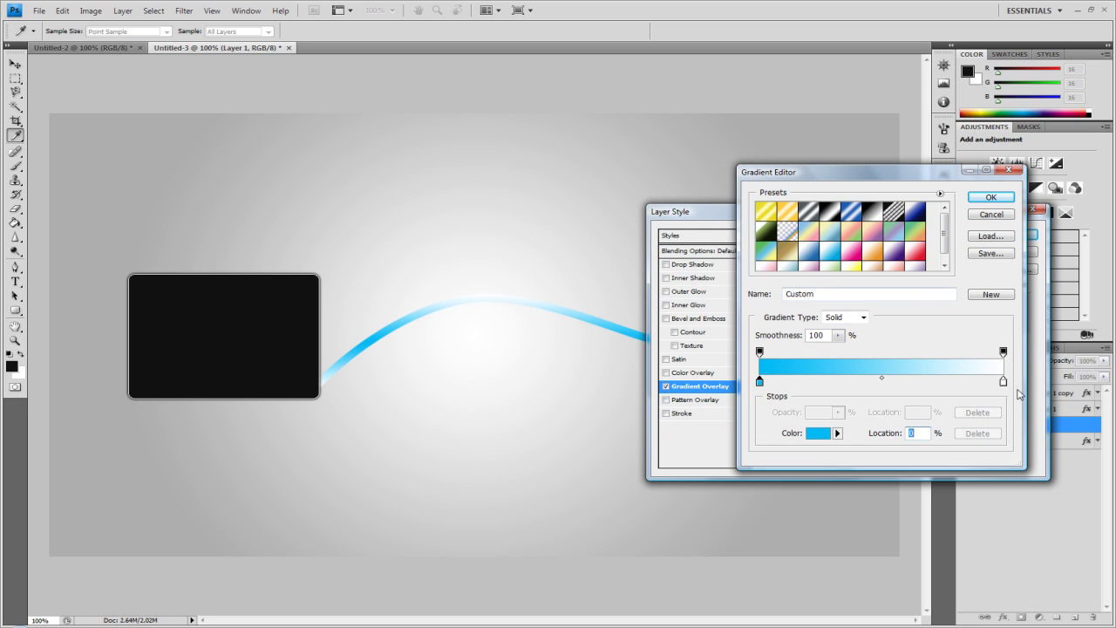
click(1003, 381)
double_click(1003, 382)
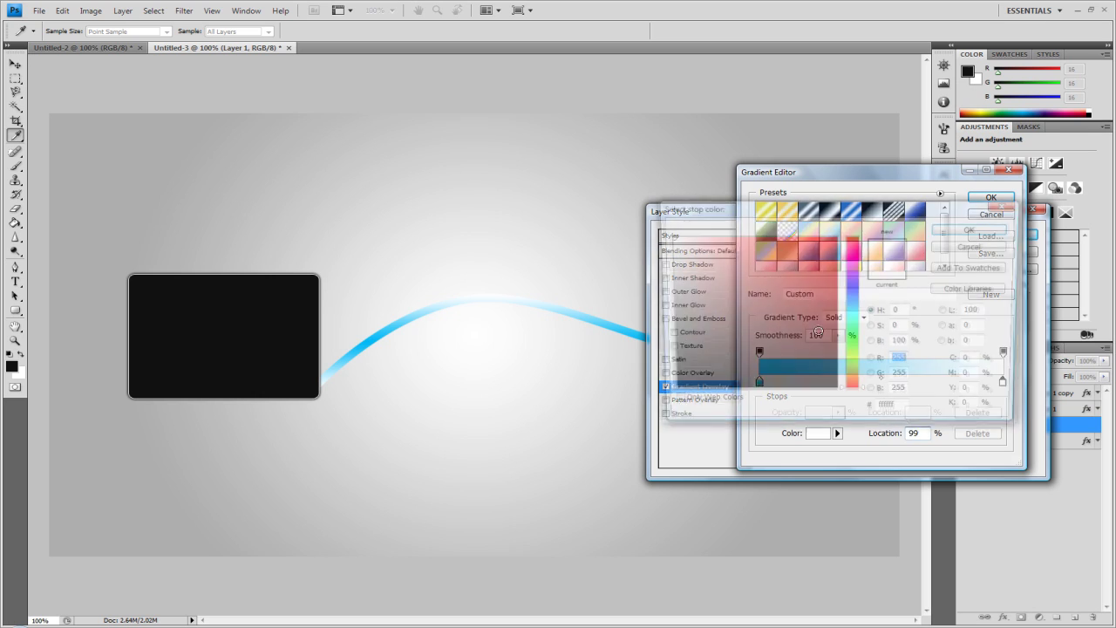
click(858, 307)
drag(805, 284, 837, 236)
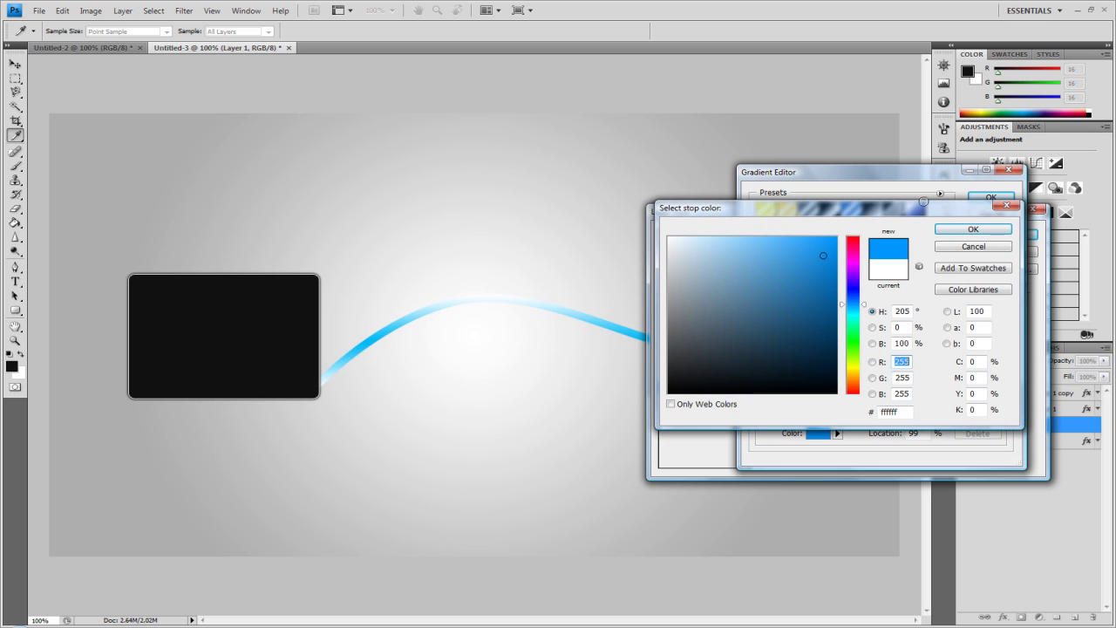
click(970, 228)
click(989, 199)
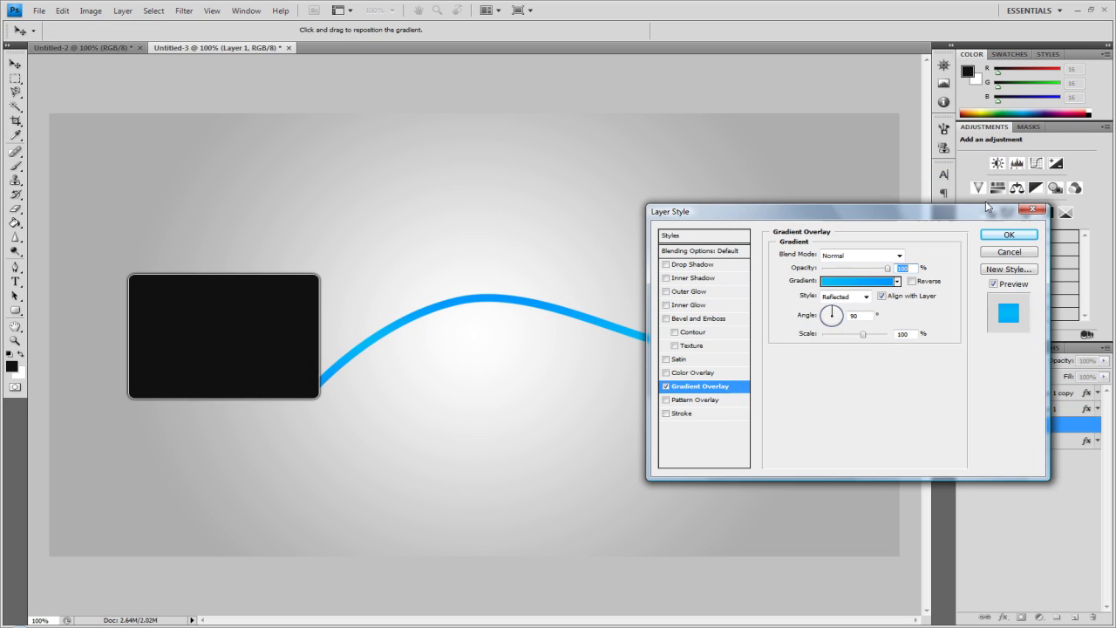
click(667, 414)
click(690, 415)
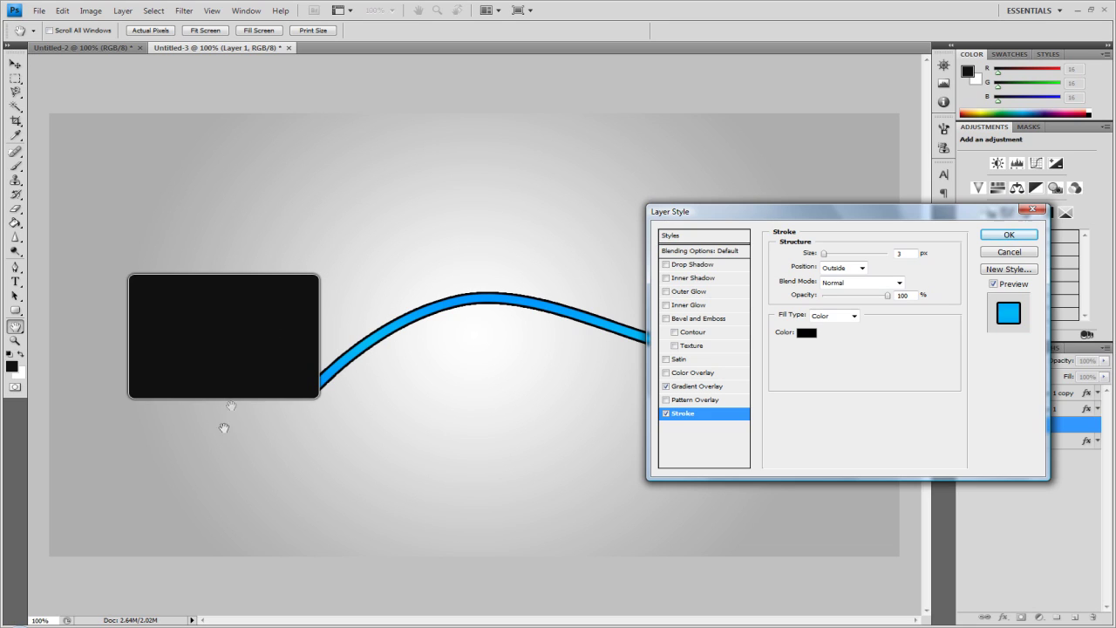
Step: Add a Drop Shadow with 0 px distance and 18 px size, leaving Stroke turned off
click(667, 415)
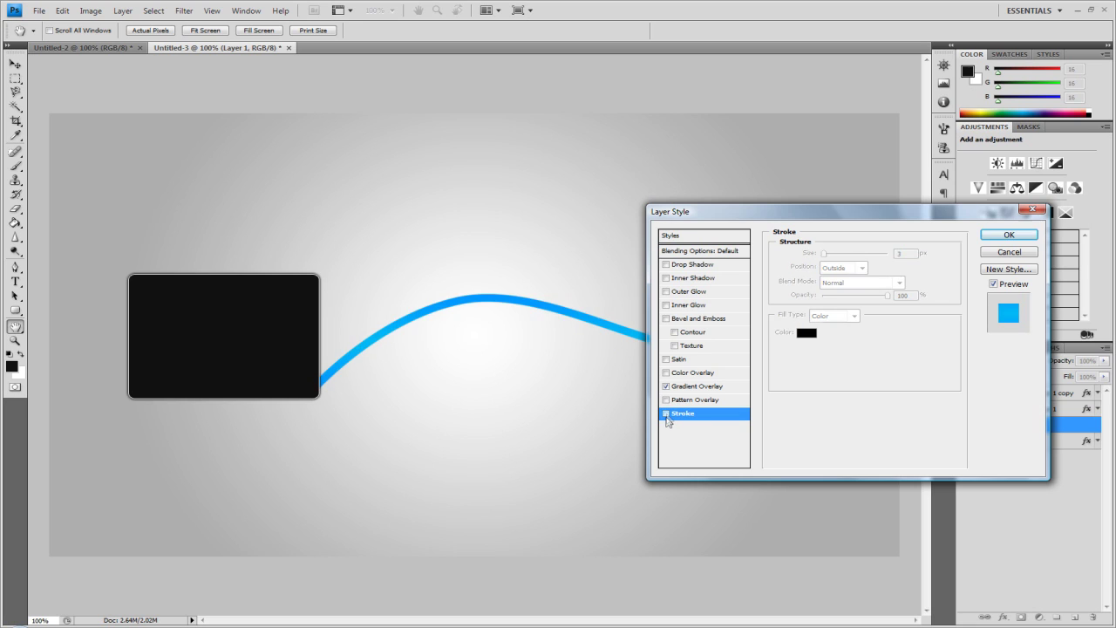
click(677, 266)
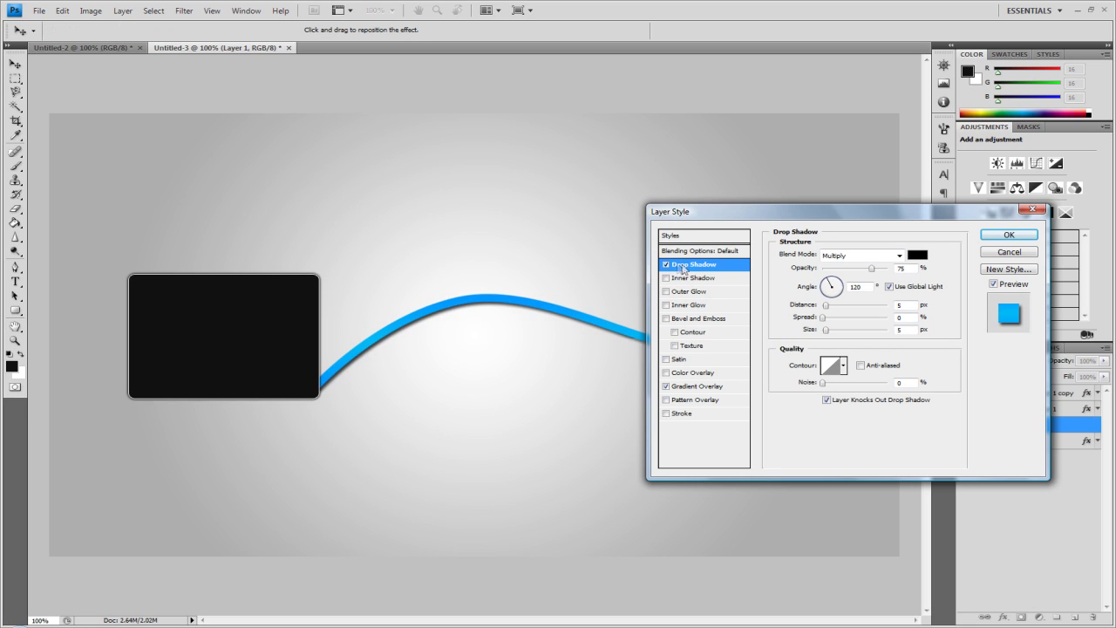
mouse_move(824, 307)
mouse_down()
mouse_move(811, 309)
mouse_move(825, 335)
mouse_move(835, 333)
mouse_move(825, 323)
mouse_up()
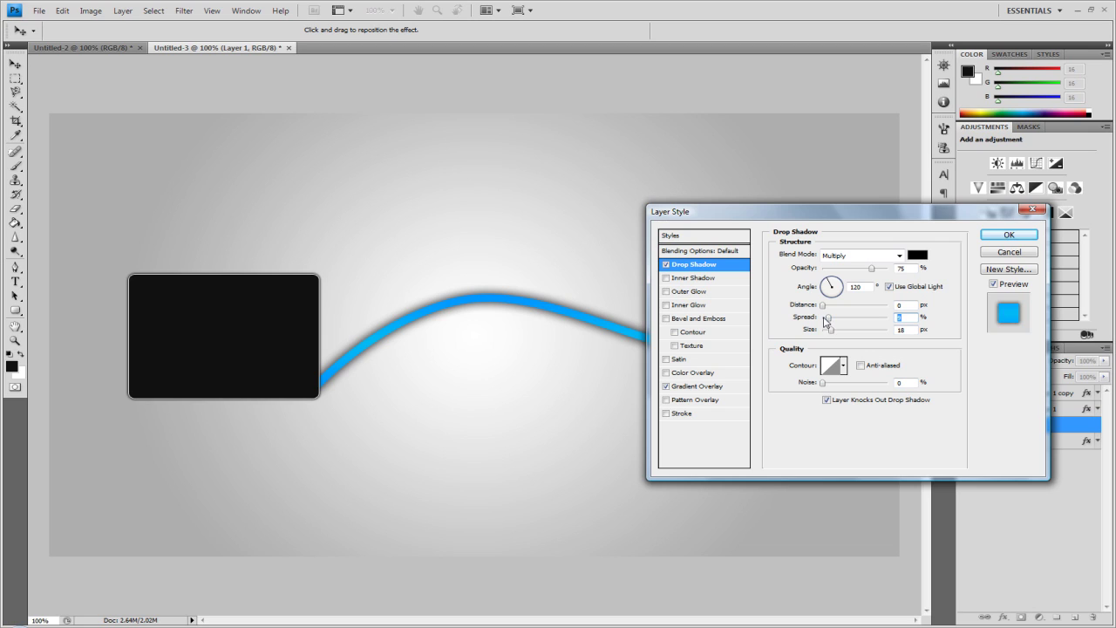
click(679, 415)
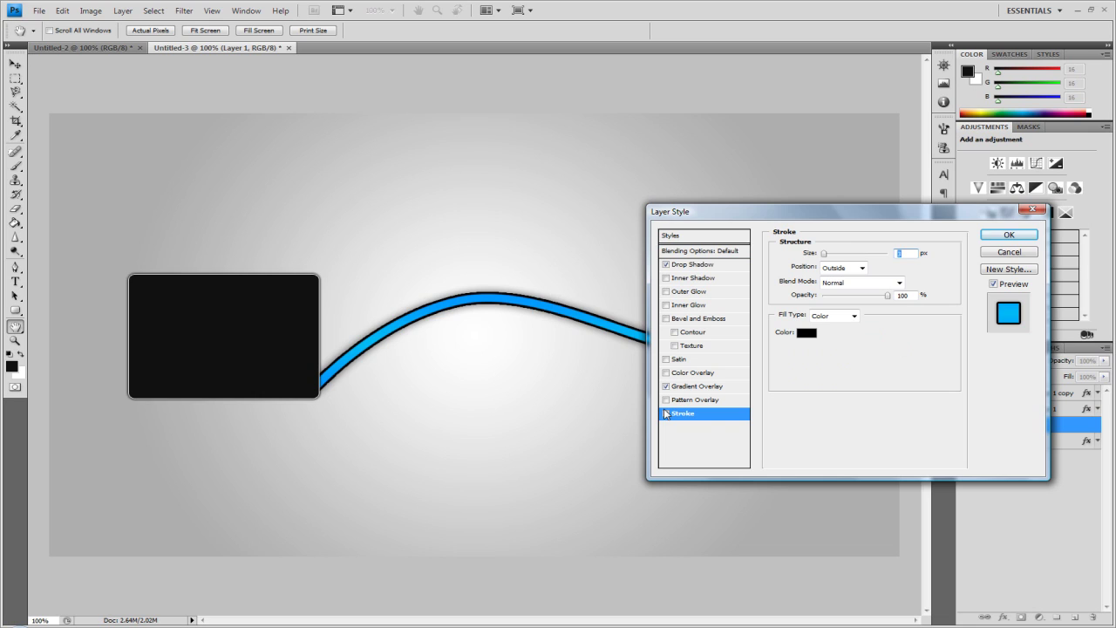
click(666, 415)
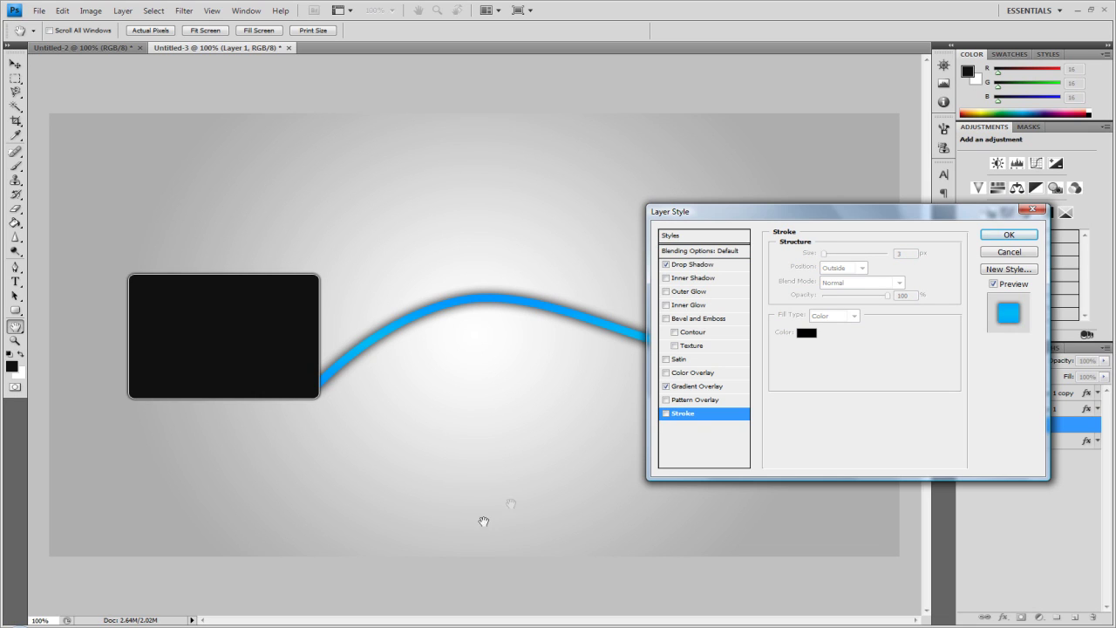
Step: Add a Pattern Overlay to the blue wire and load the s0nkite Spiderman pattern library
click(703, 403)
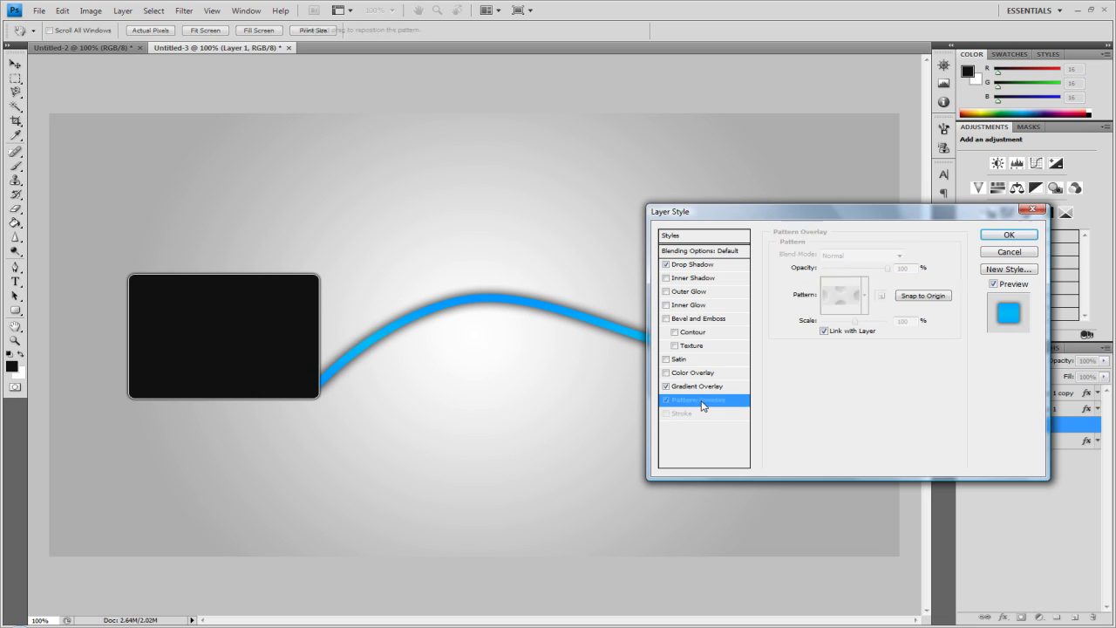
click(865, 297)
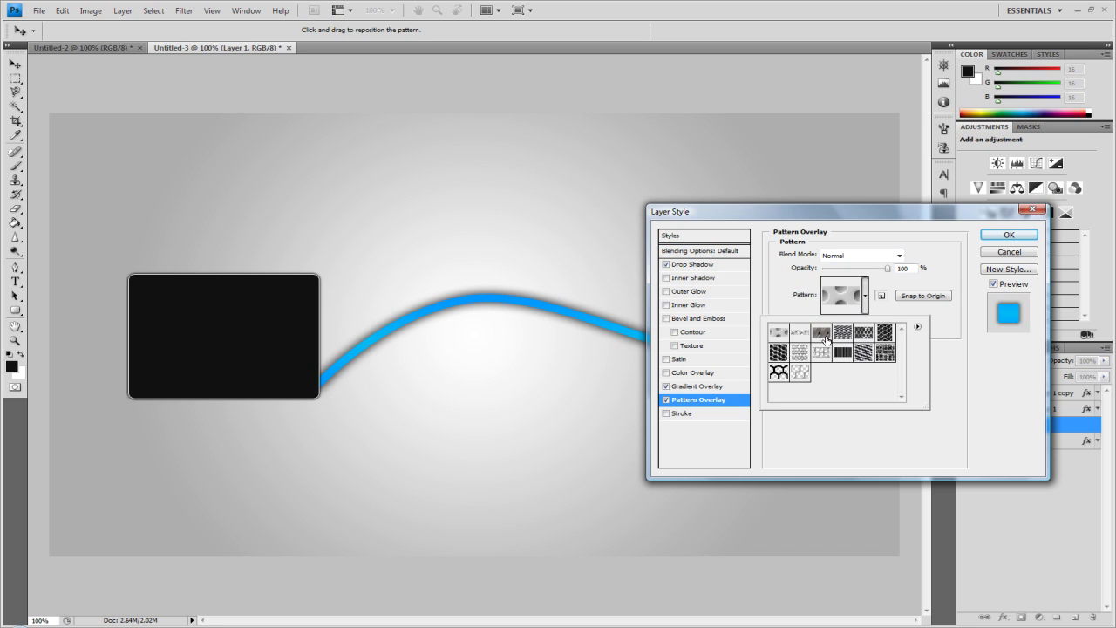
click(918, 327)
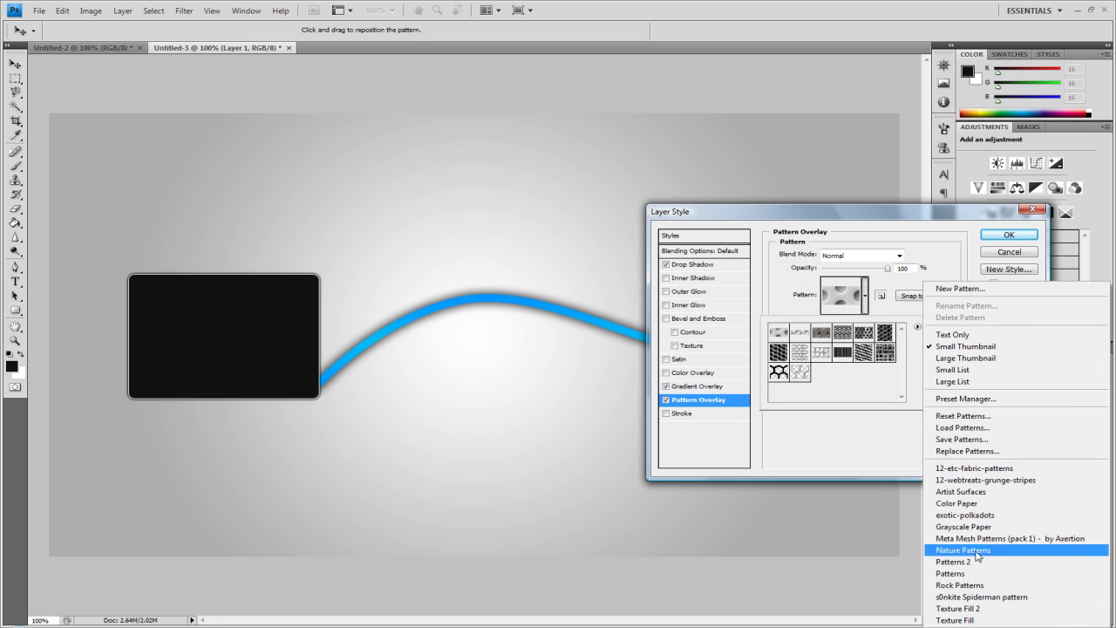
click(972, 597)
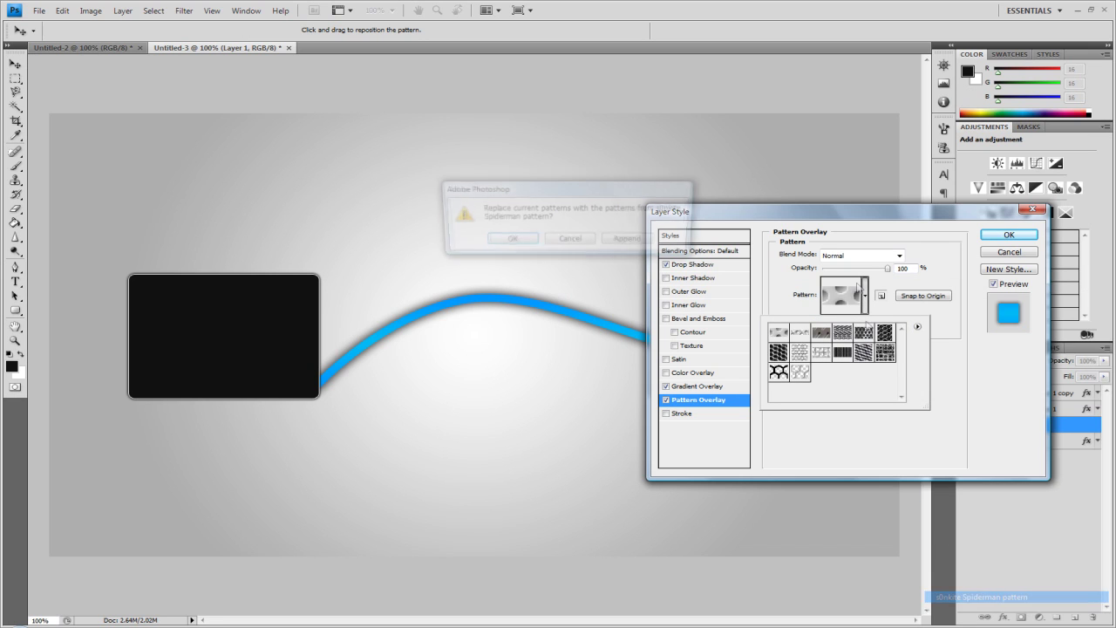
click(496, 241)
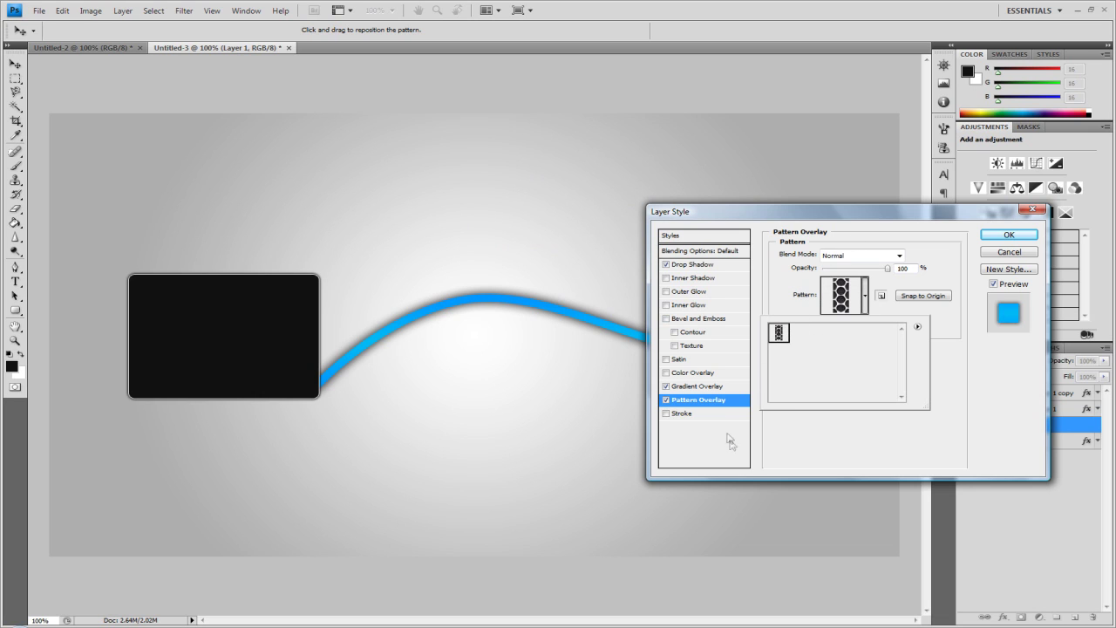
Step: Revisit the Gradient Overlay settings, then leave the wire's black outline switched off
click(698, 386)
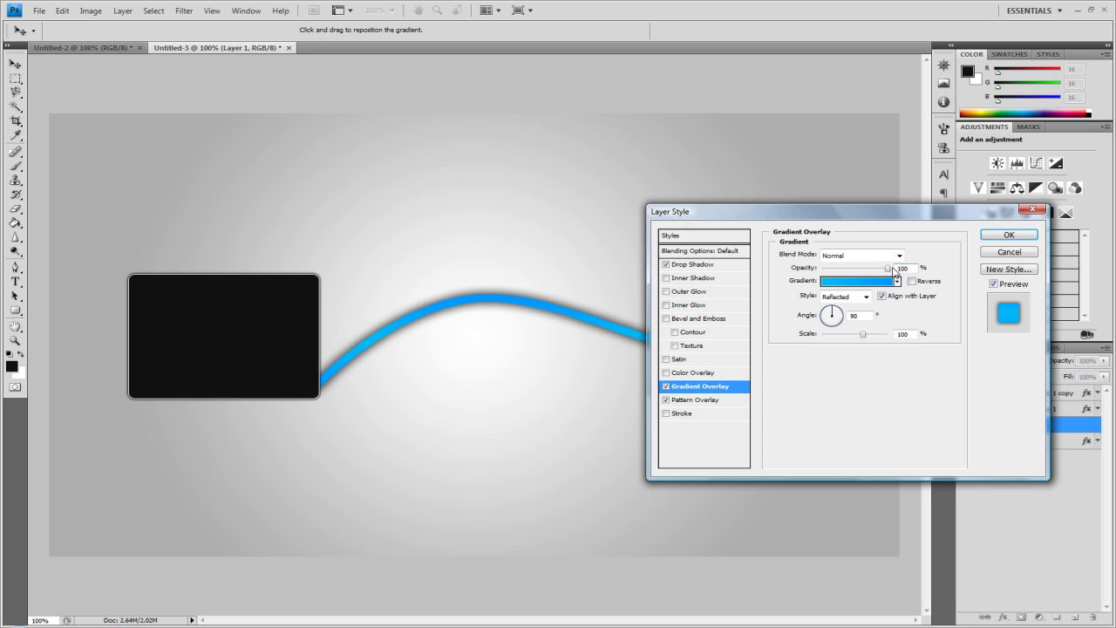
double_click(902, 268)
click(706, 400)
click(665, 414)
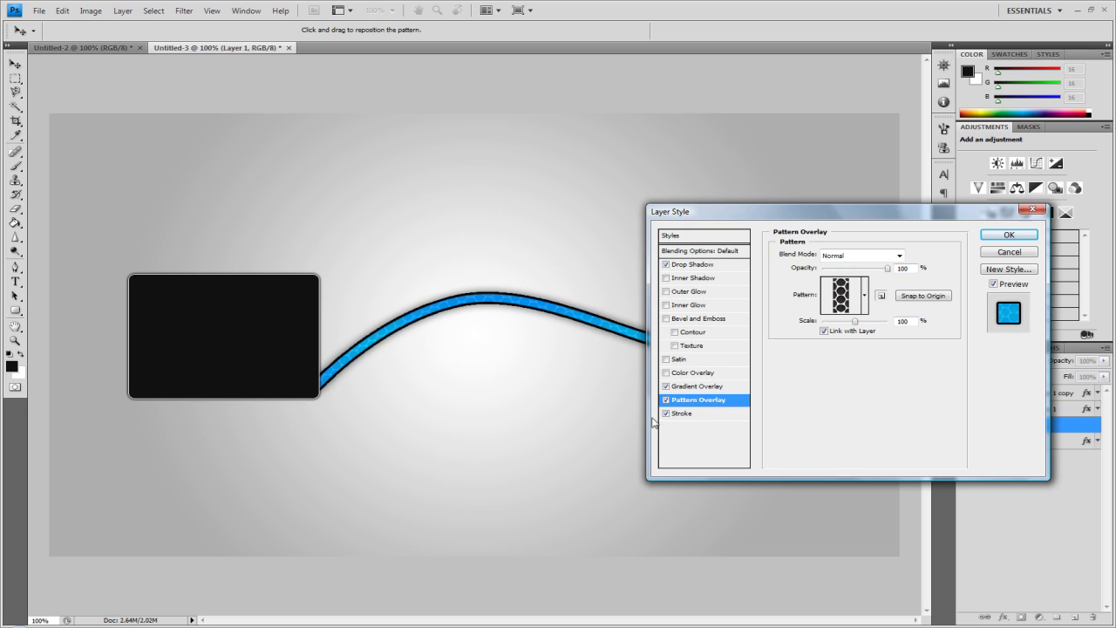
click(679, 416)
Step: Load the Meta Mesh Patterns (pack 1) set, apply the grey mesh, scale it to about 31%
click(864, 297)
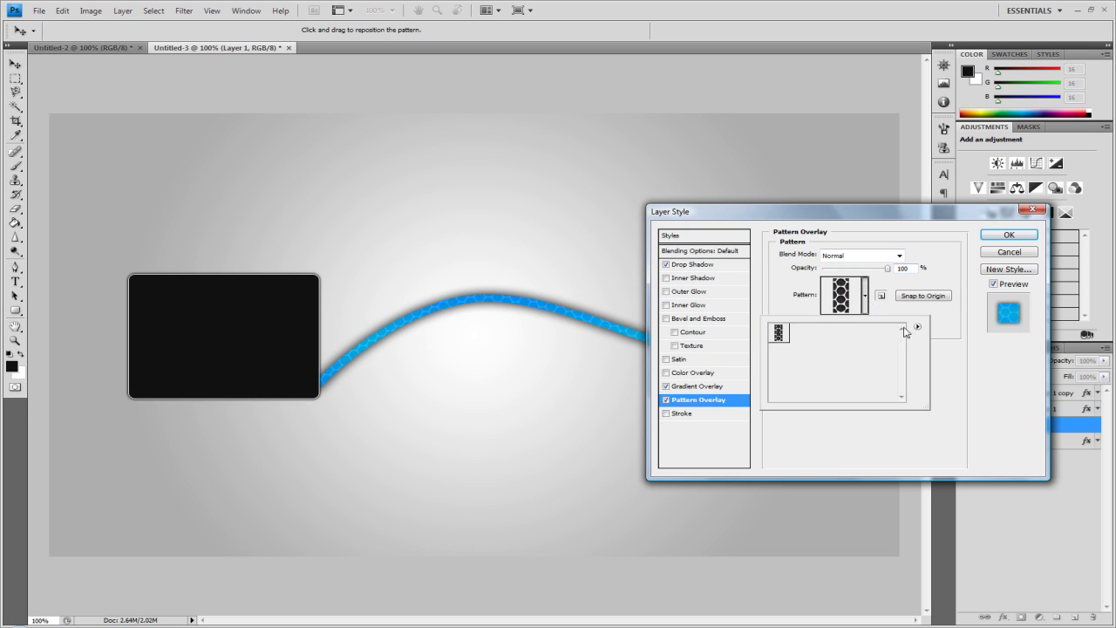
click(916, 326)
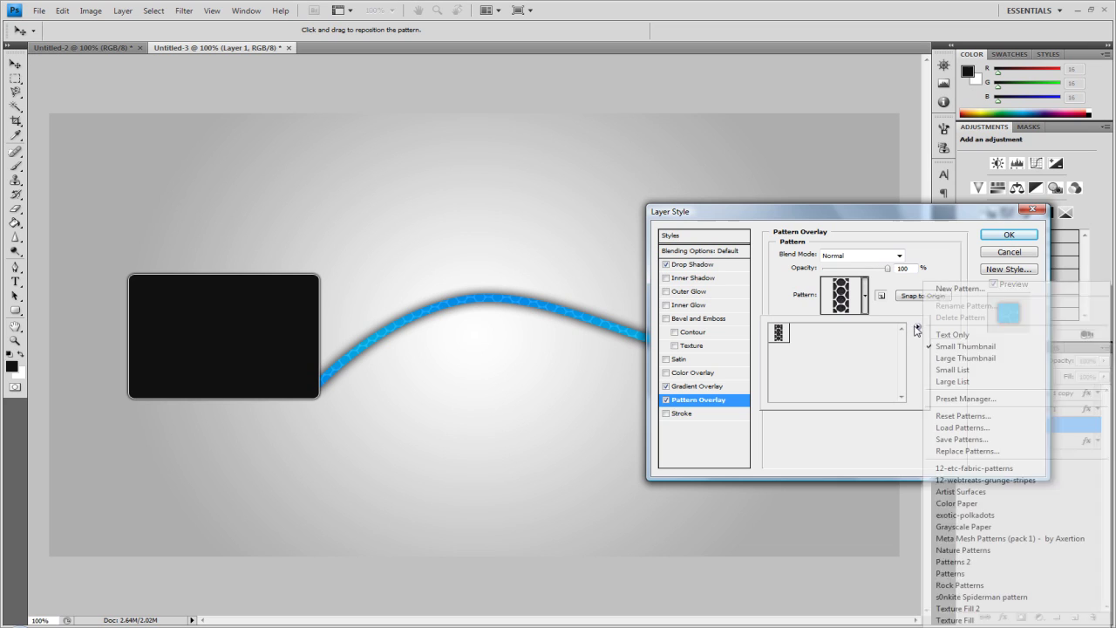
click(1003, 538)
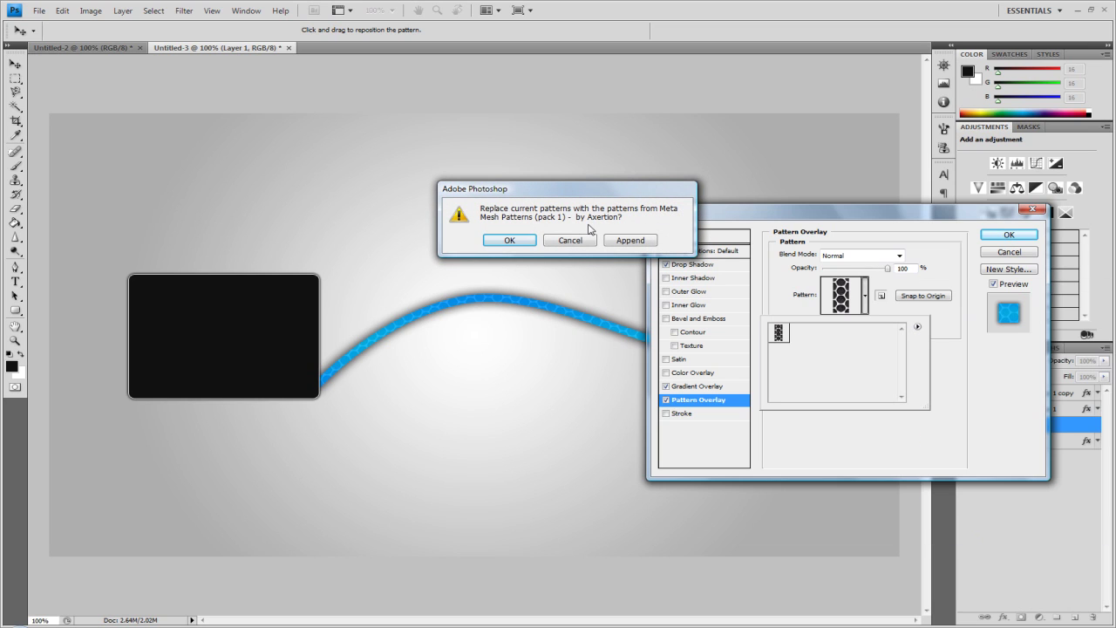
click(509, 241)
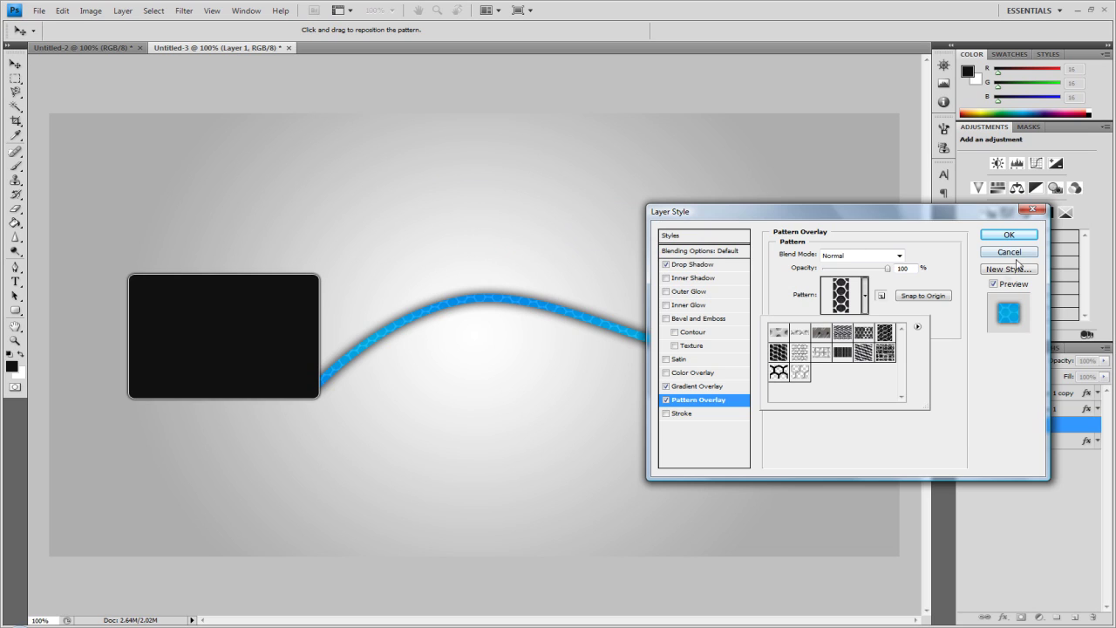
click(775, 334)
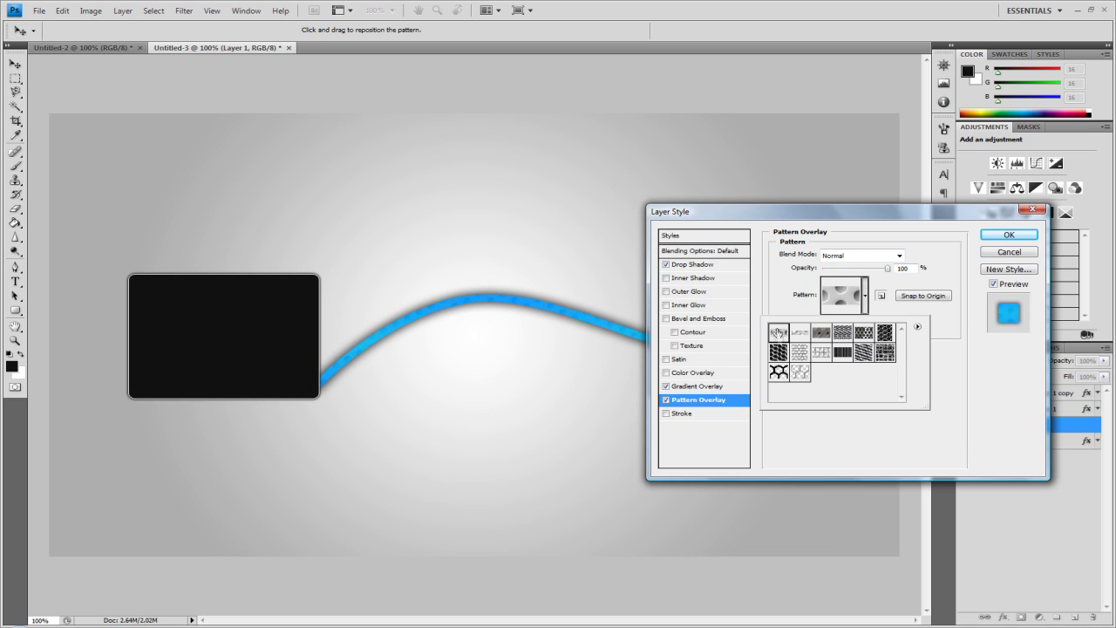
click(844, 424)
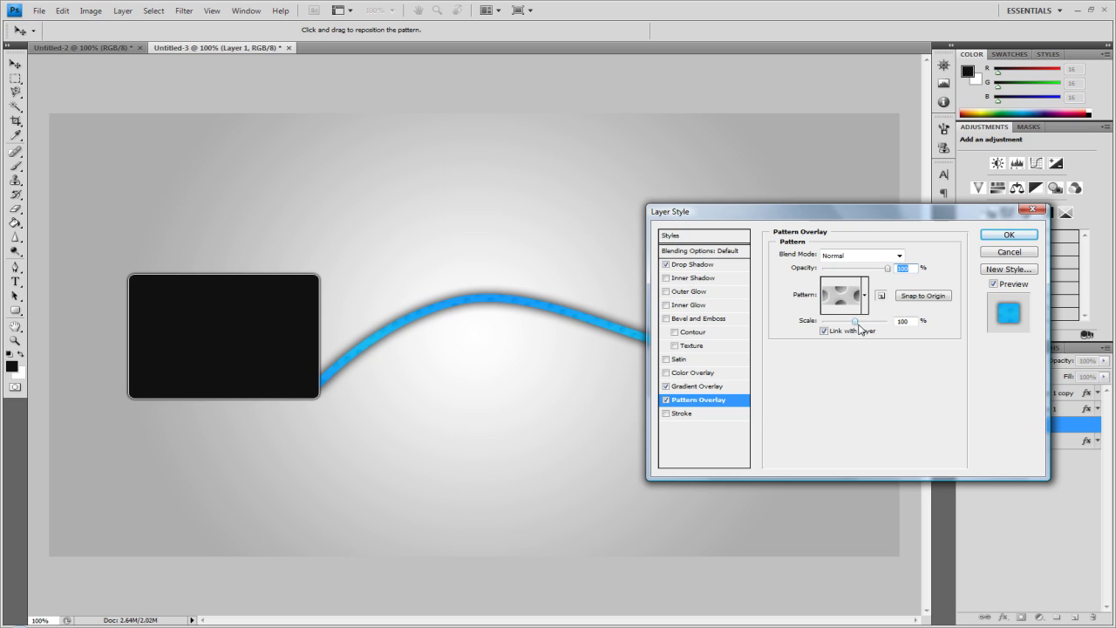
drag(859, 327, 836, 332)
Step: Try several mesh patterns on the wire and settle on the first, light pattern
click(864, 296)
click(881, 334)
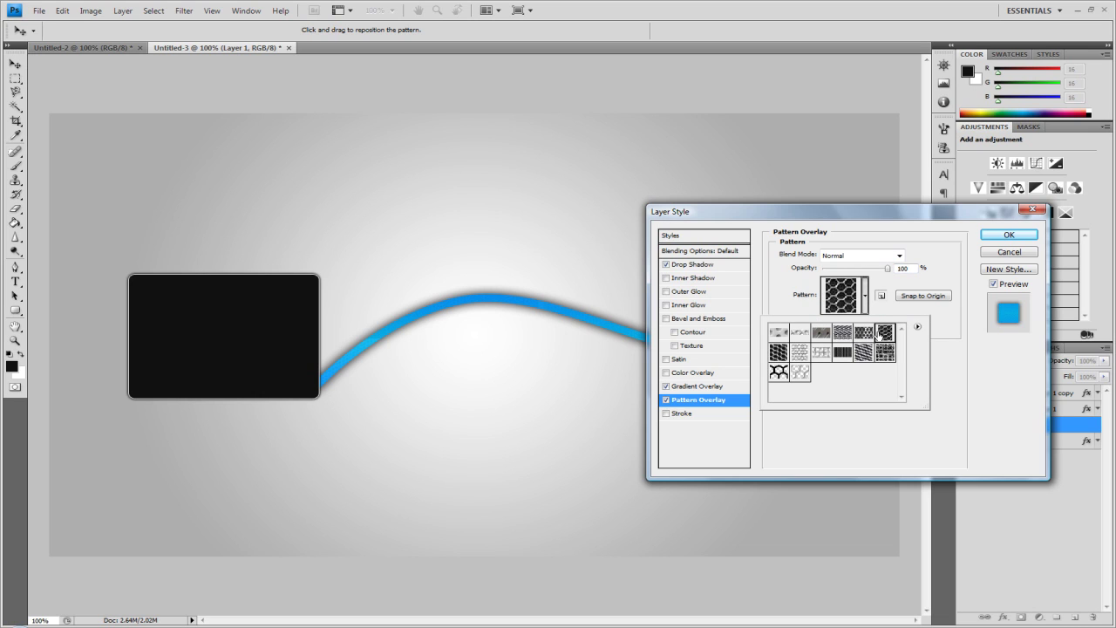
click(864, 335)
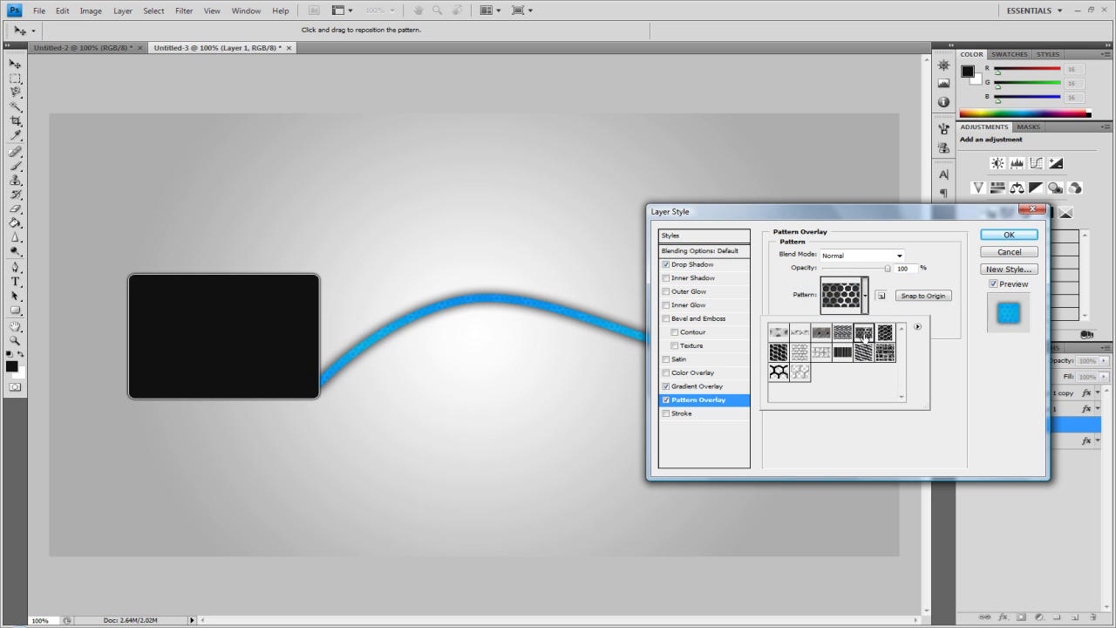
click(821, 353)
click(800, 358)
click(800, 371)
click(779, 372)
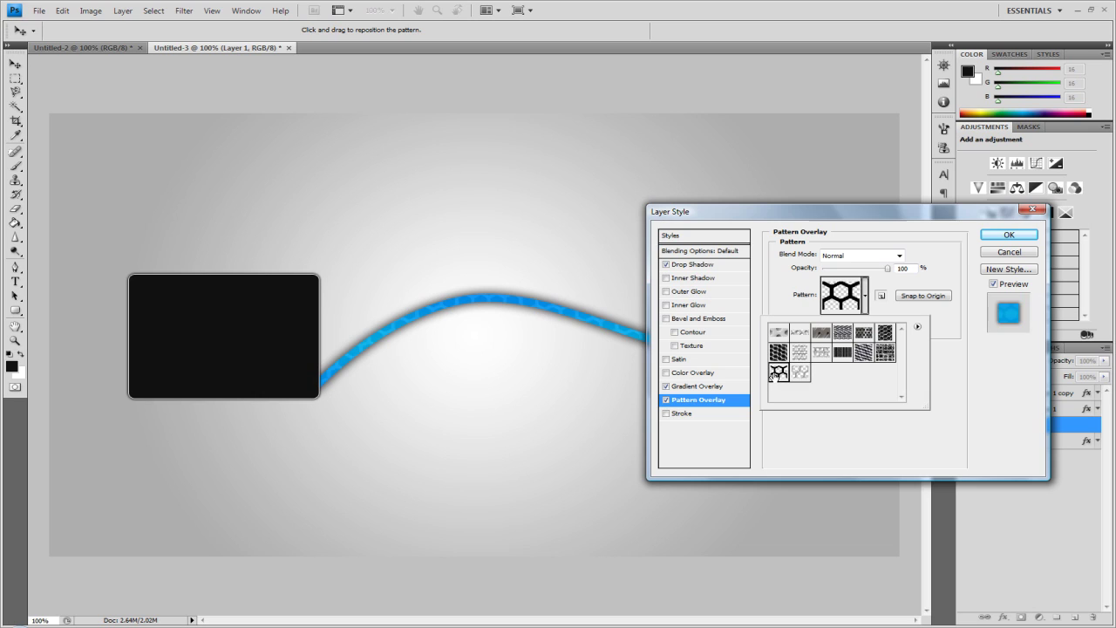
click(878, 353)
click(843, 352)
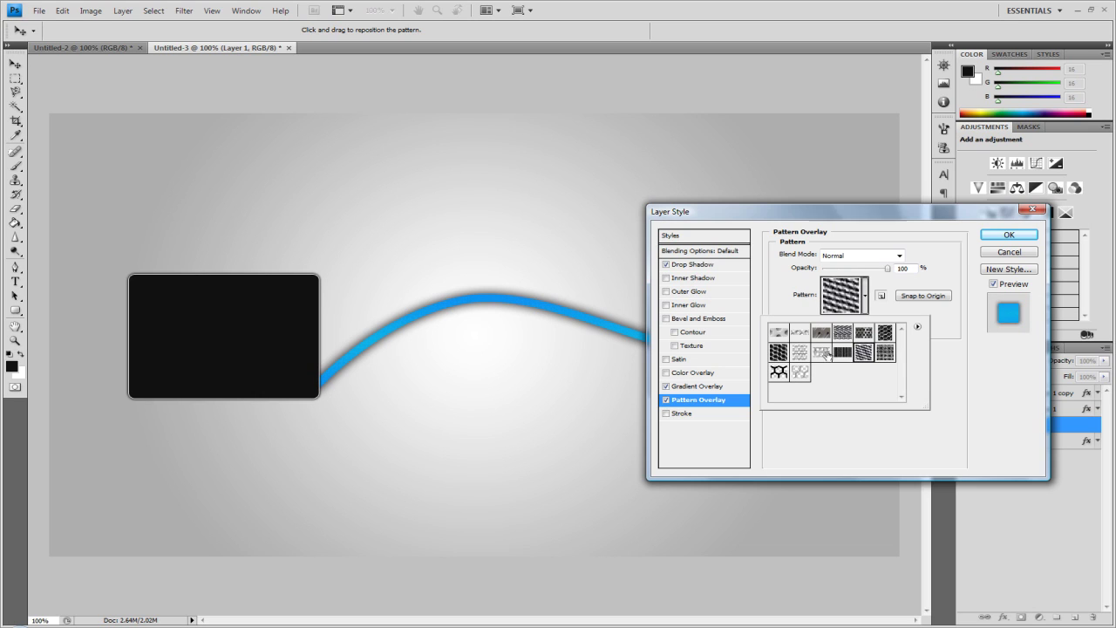
click(821, 351)
click(776, 335)
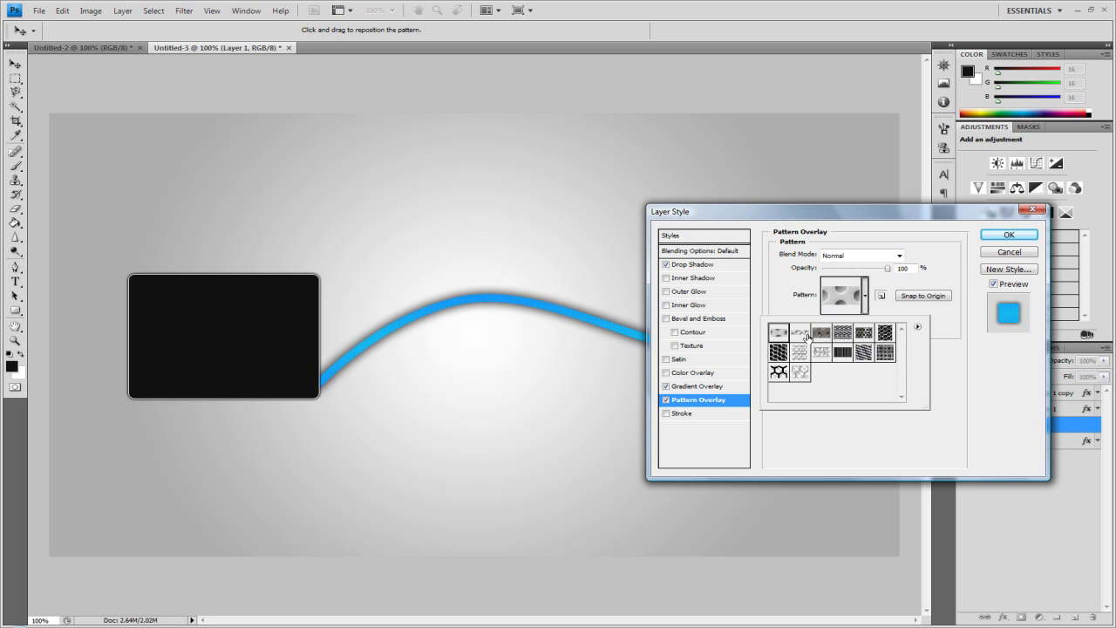
click(800, 334)
click(779, 352)
click(778, 425)
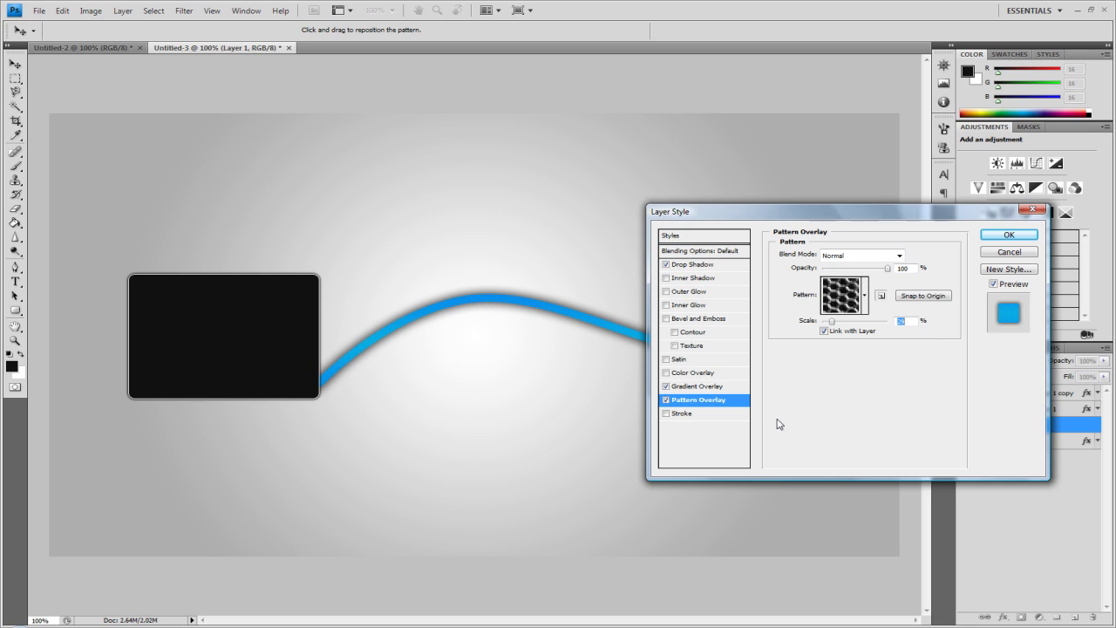
click(863, 308)
click(779, 332)
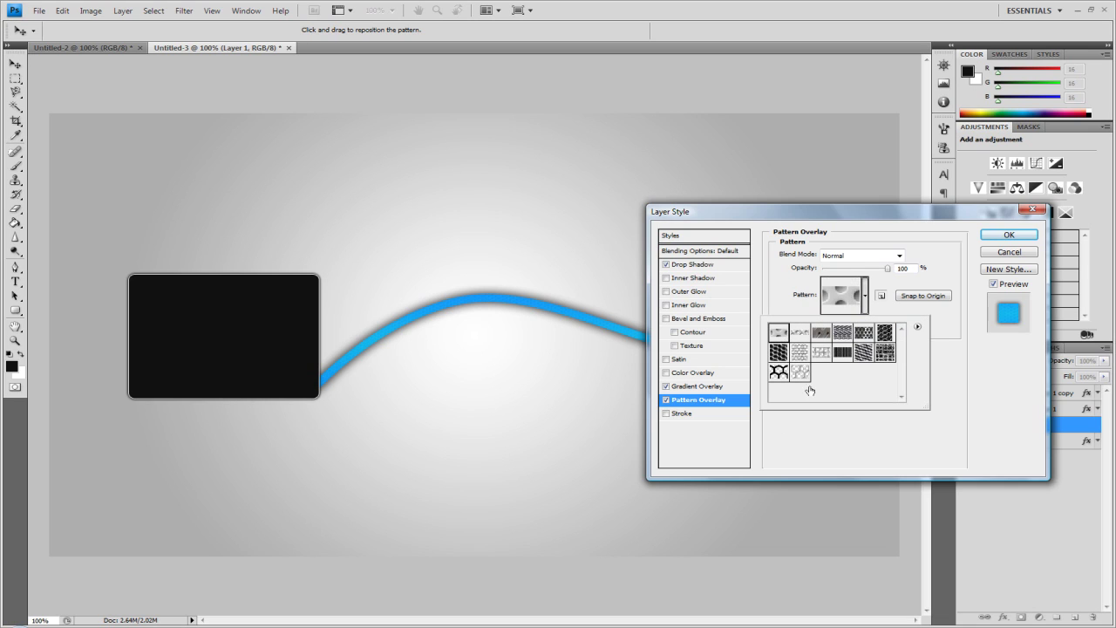
click(815, 413)
Step: Enable Bevel and Emboss with 117° lighting angle and 69 altitude, then apply Layer 1's styles
click(669, 321)
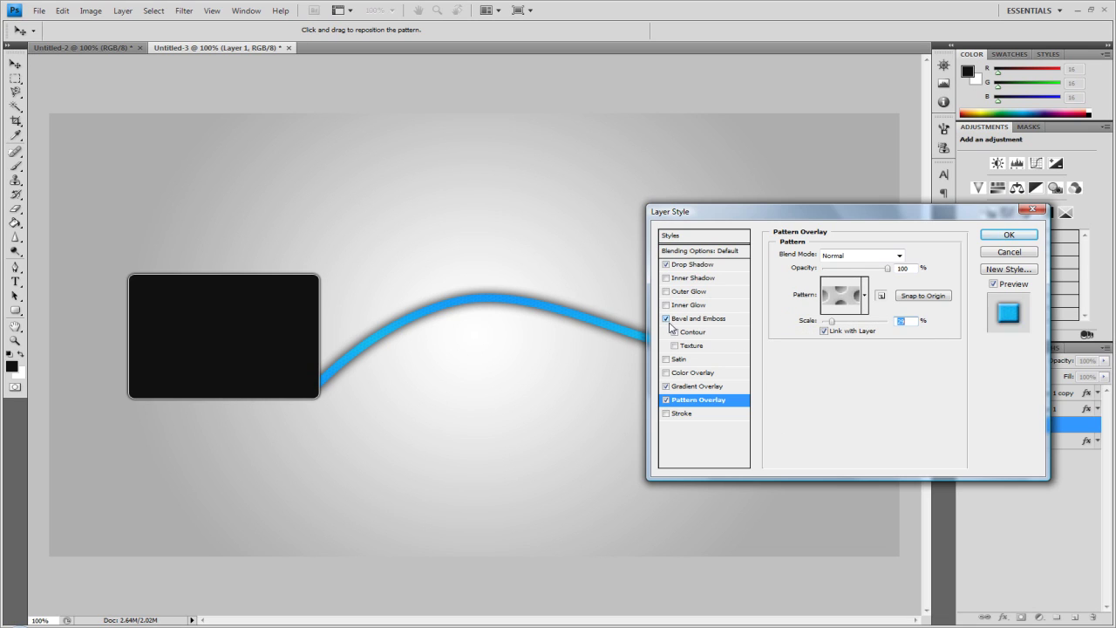
click(691, 320)
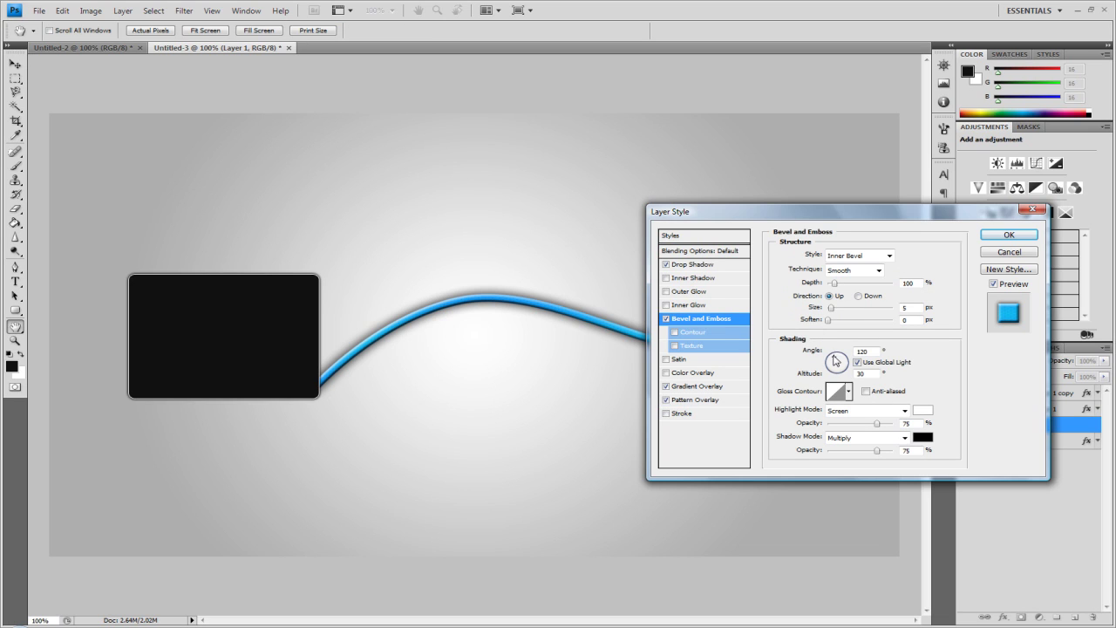
drag(834, 359, 835, 365)
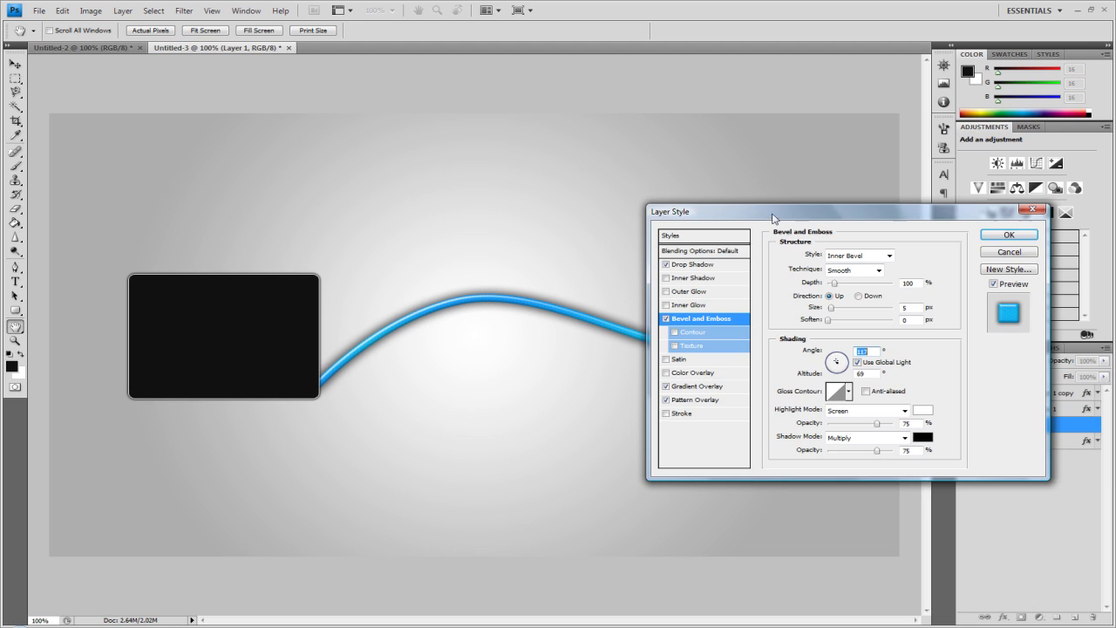
drag(772, 218, 903, 221)
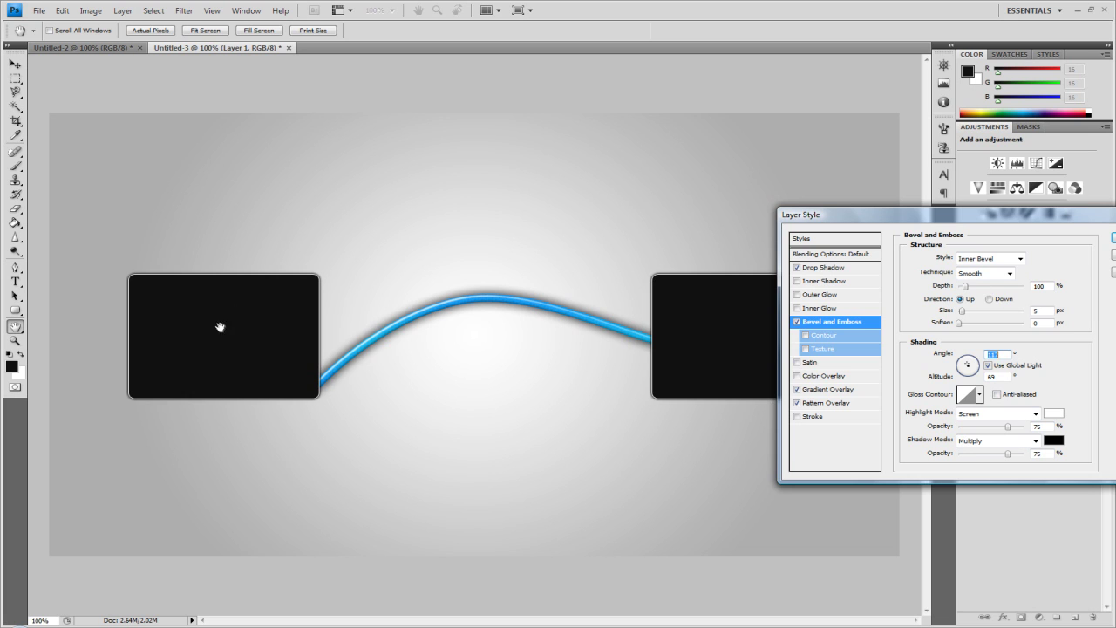
drag(1067, 221, 924, 206)
click(991, 224)
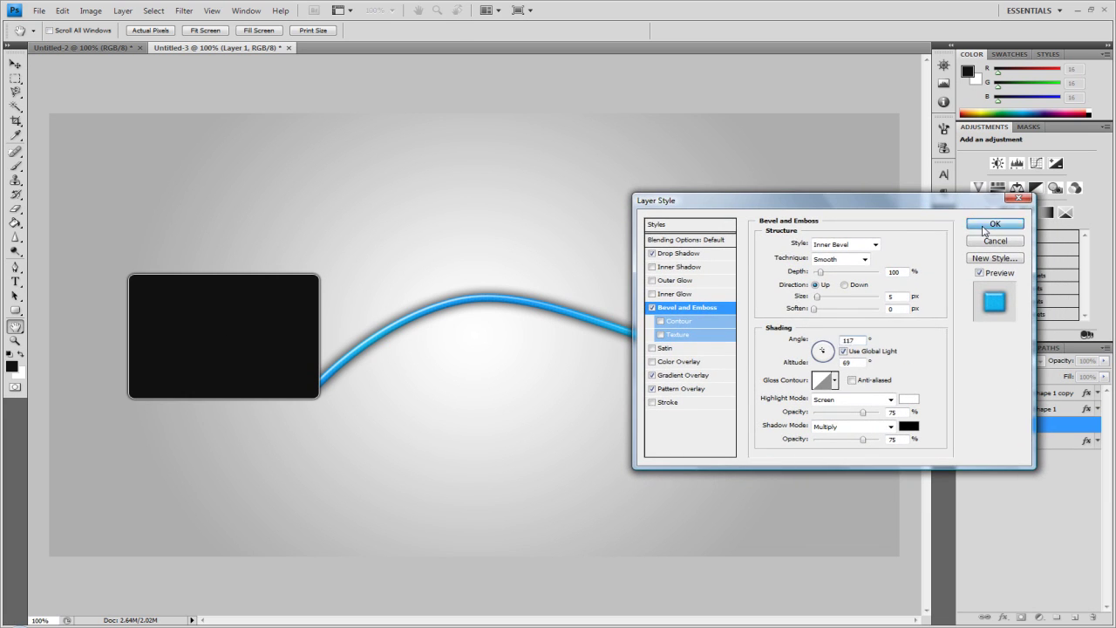
click(1099, 426)
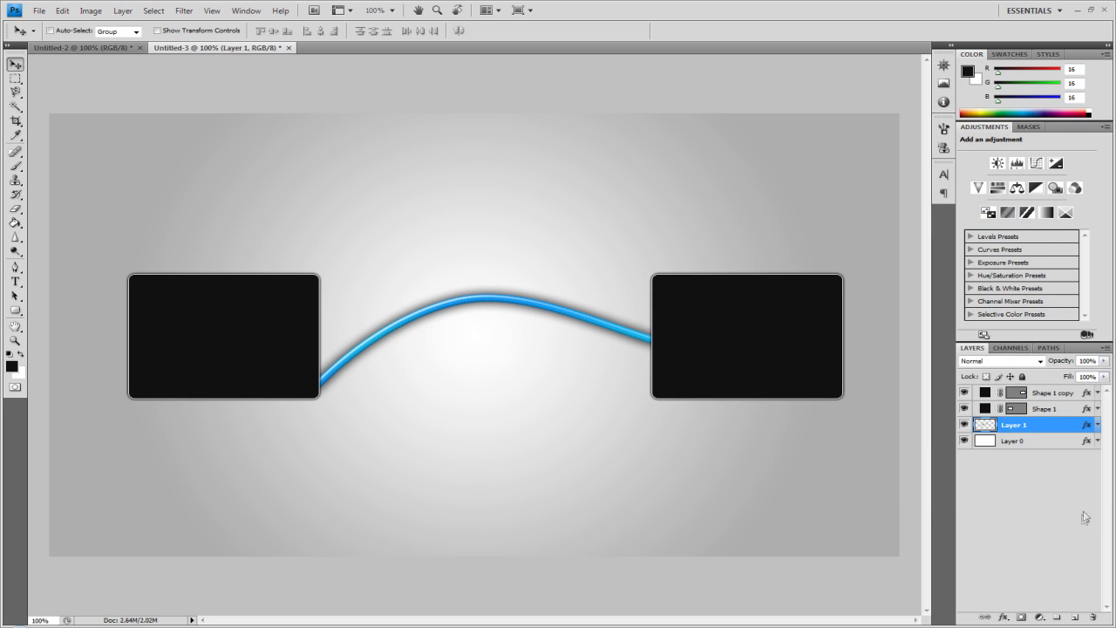
Step: On a new layer, draw a curved pen path dipping under and over the blue wire into the right box
click(1075, 618)
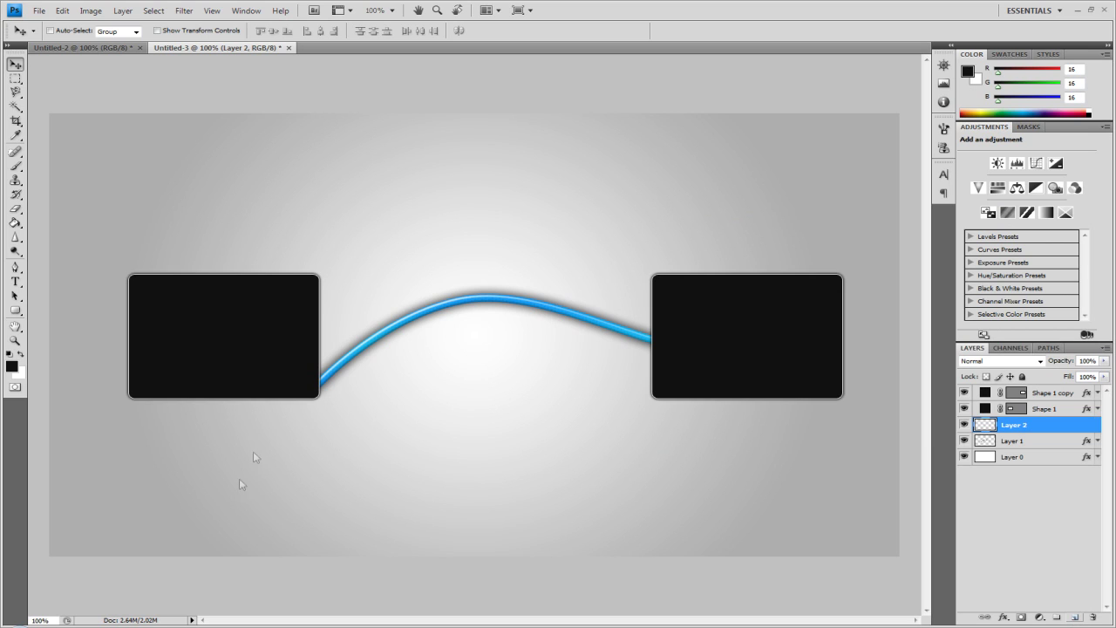
click(15, 267)
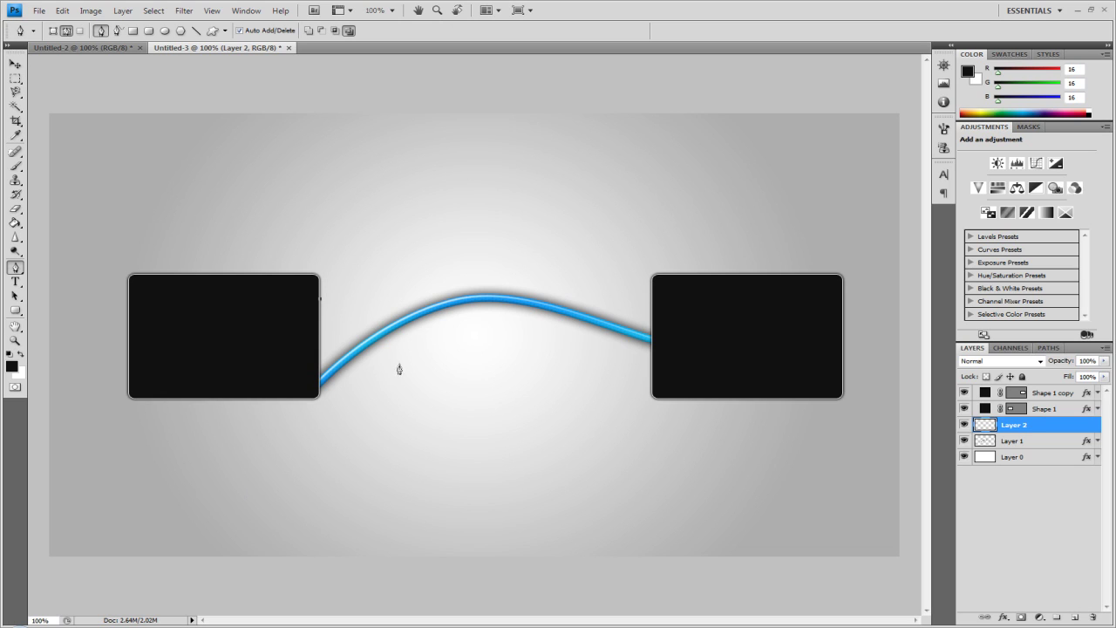
drag(399, 369, 486, 373)
drag(506, 279, 547, 265)
drag(687, 377, 713, 373)
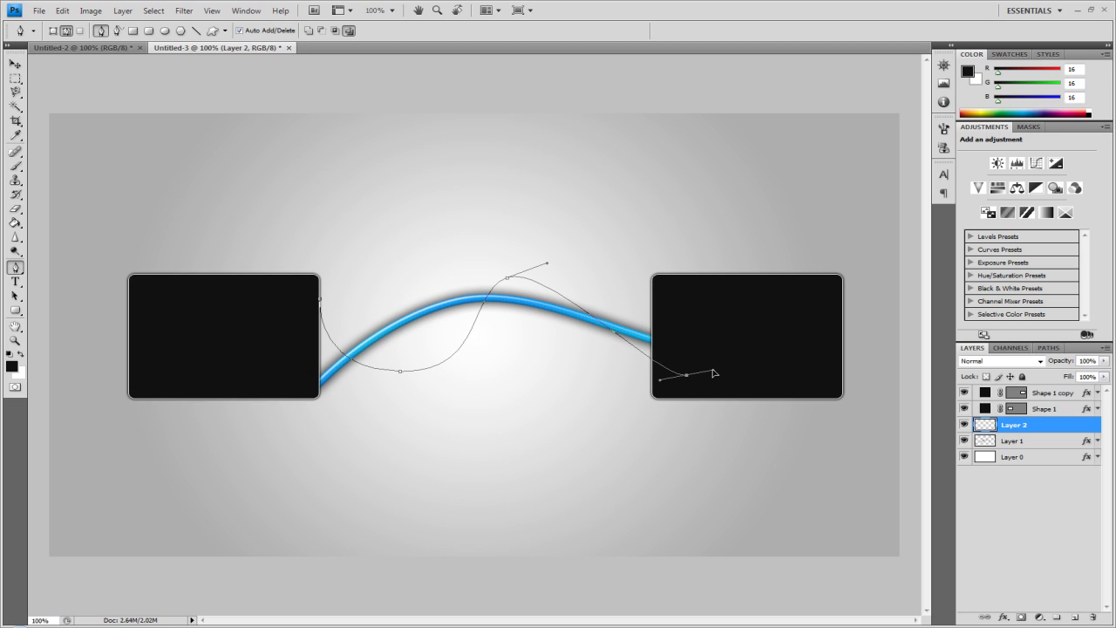
Step: Stroke the path with the black brush and hide the path outline
right_click(565, 299)
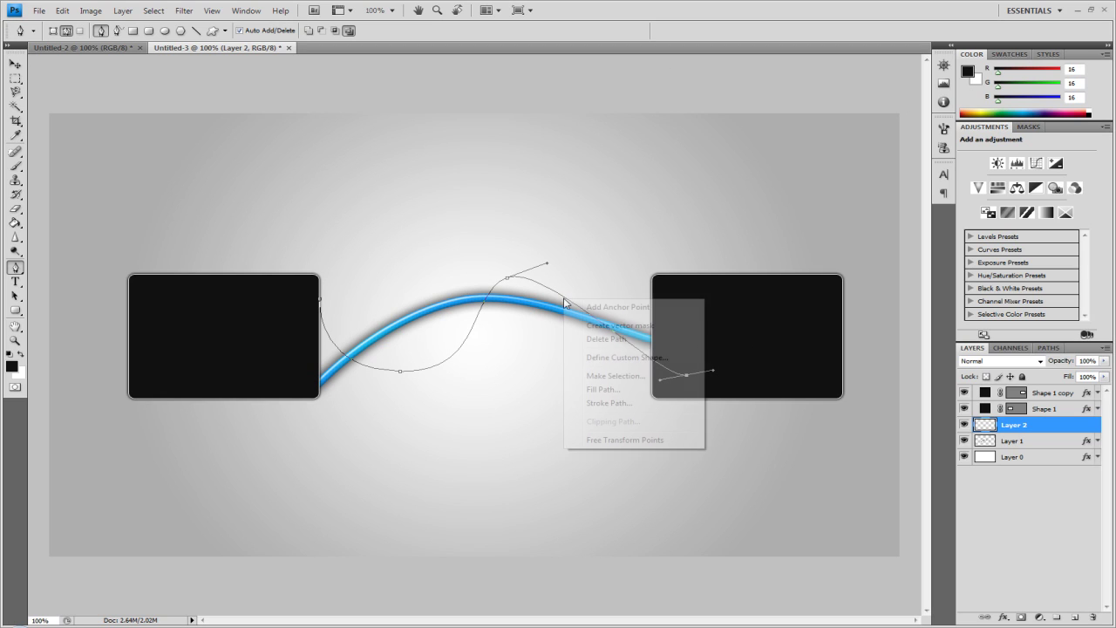
click(603, 403)
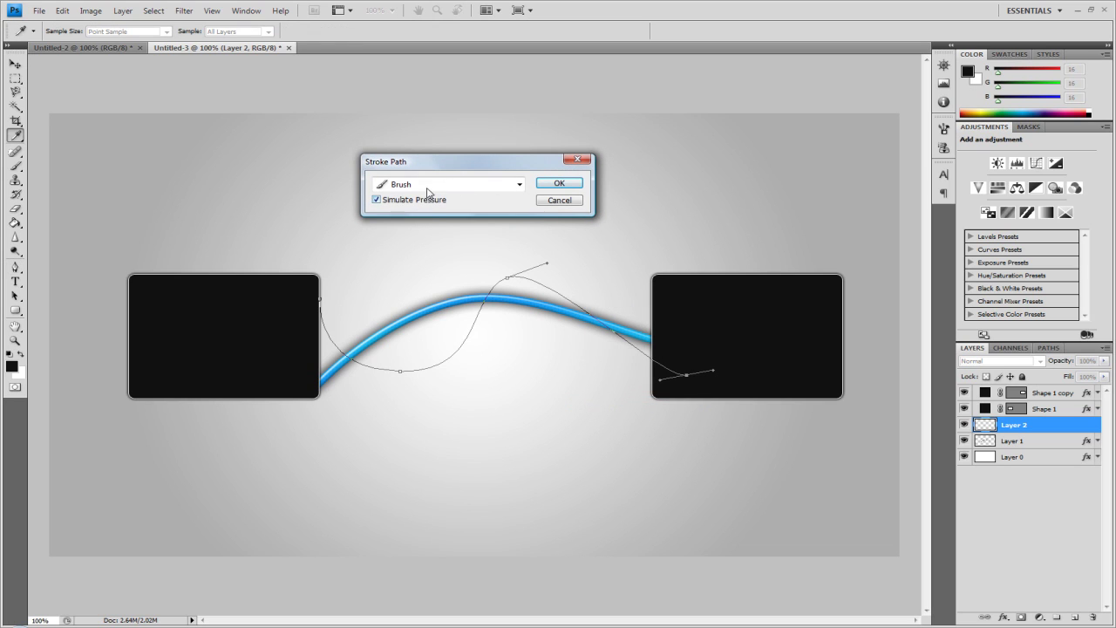
click(558, 183)
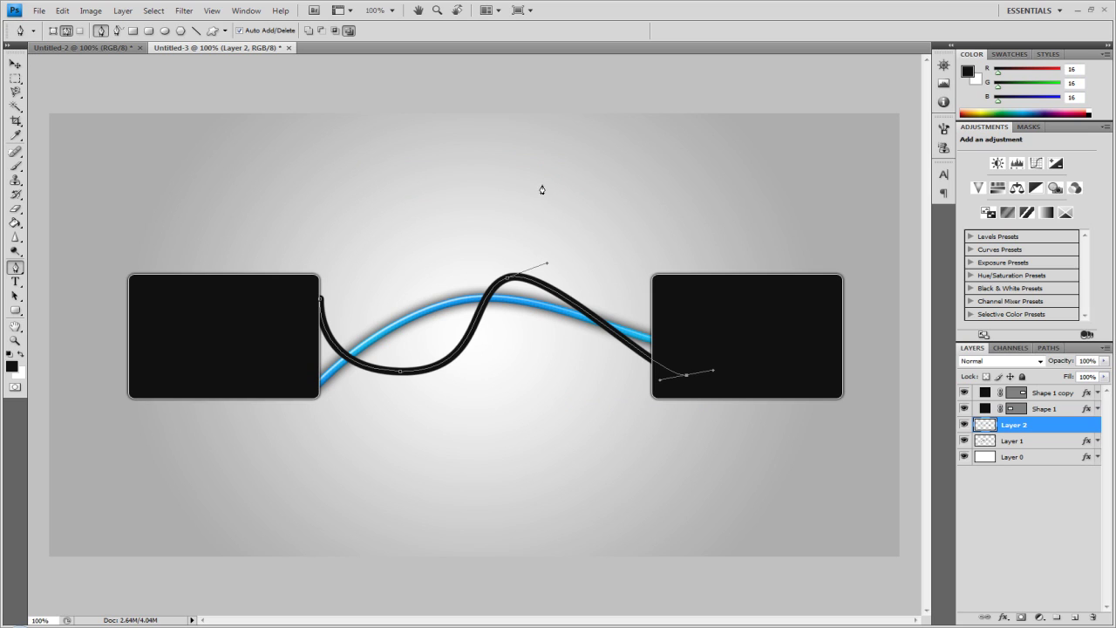
key(Return)
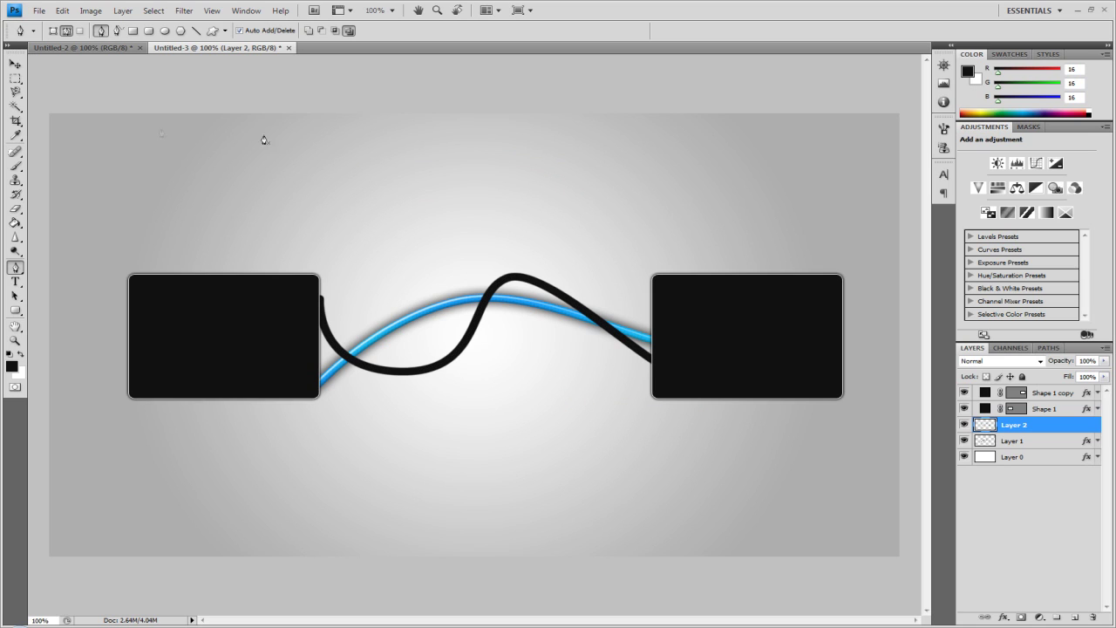
click(15, 63)
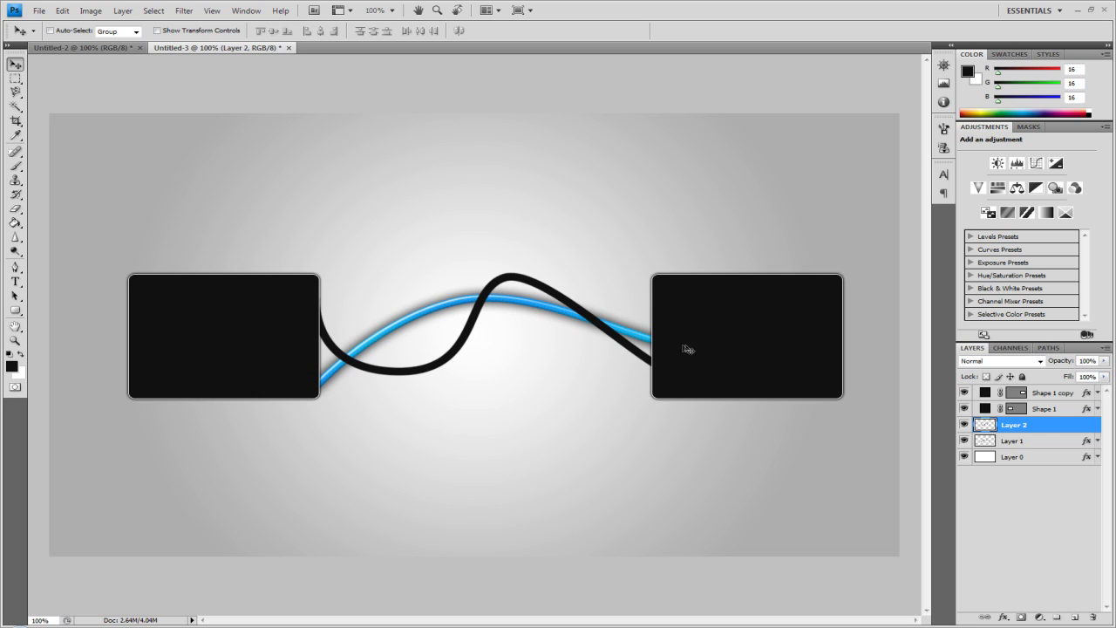
Step: Copy Layer 1's layer style and paste it onto Layer 2's black wire
click(1042, 441)
right_click(1042, 441)
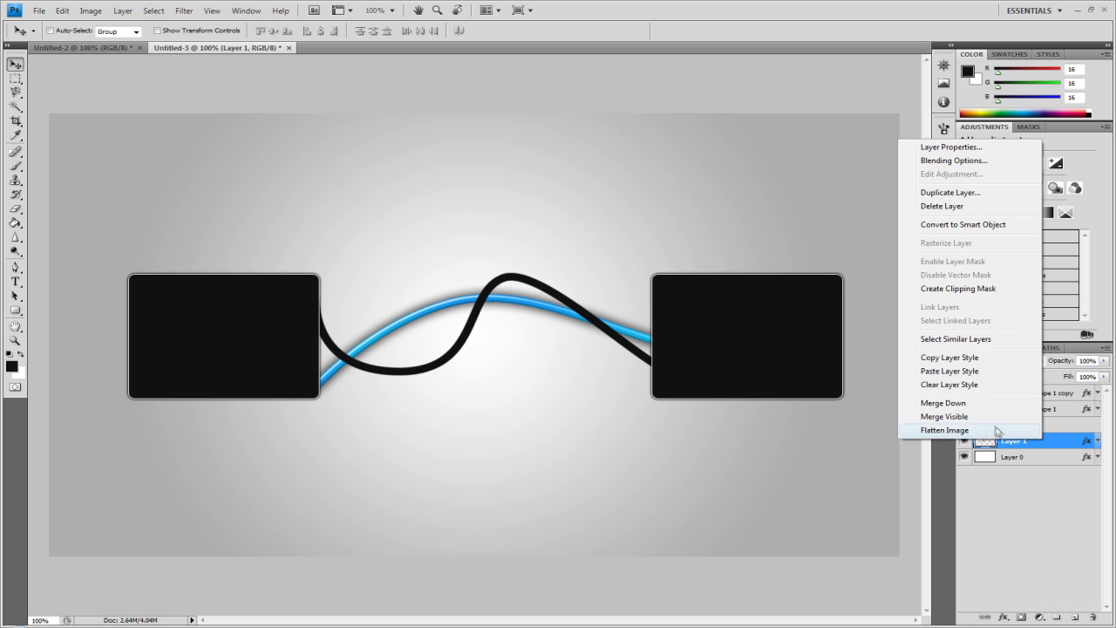
click(974, 360)
key(ctrl+shift+alt+n)
right_click(1042, 426)
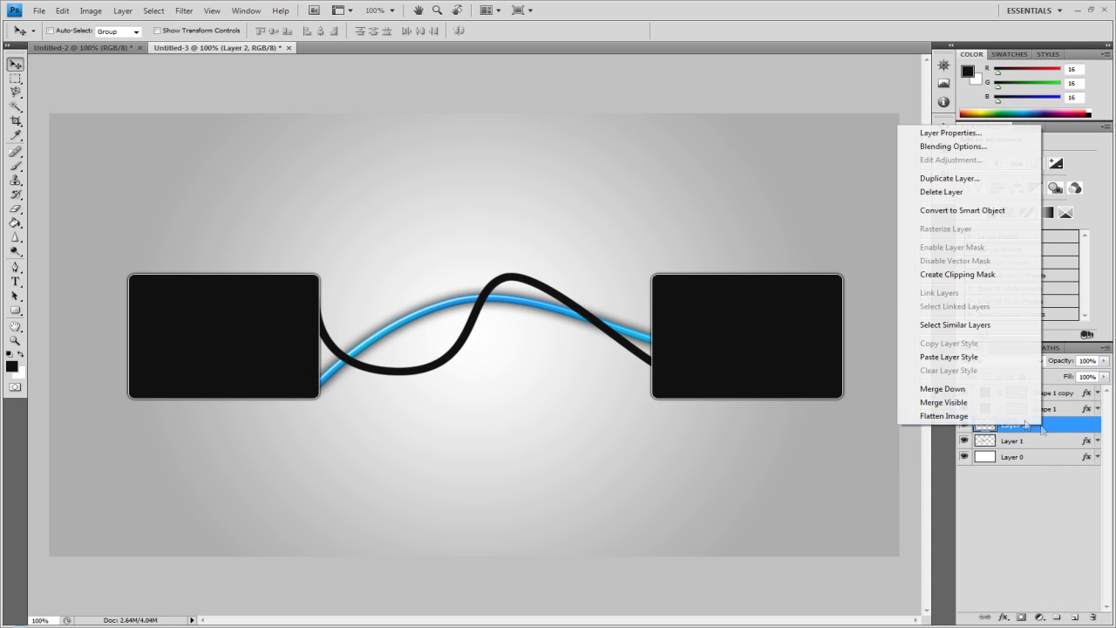
click(957, 357)
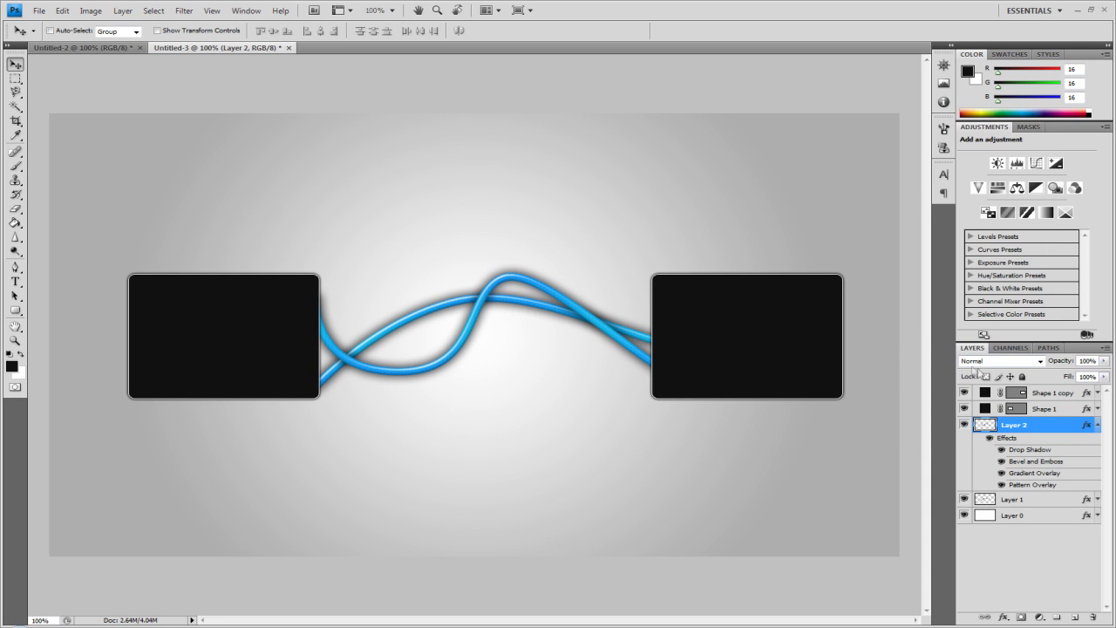
click(1098, 425)
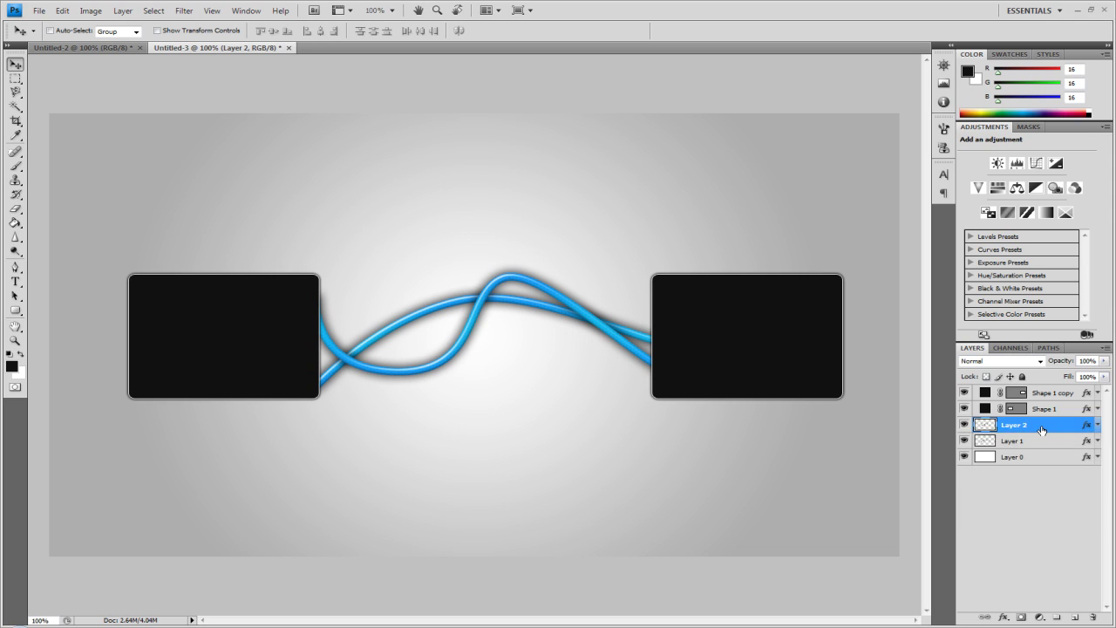
Step: In Layer 2's Gradient Overlay, change the gradient's first colour stop to green
double_click(977, 424)
click(689, 374)
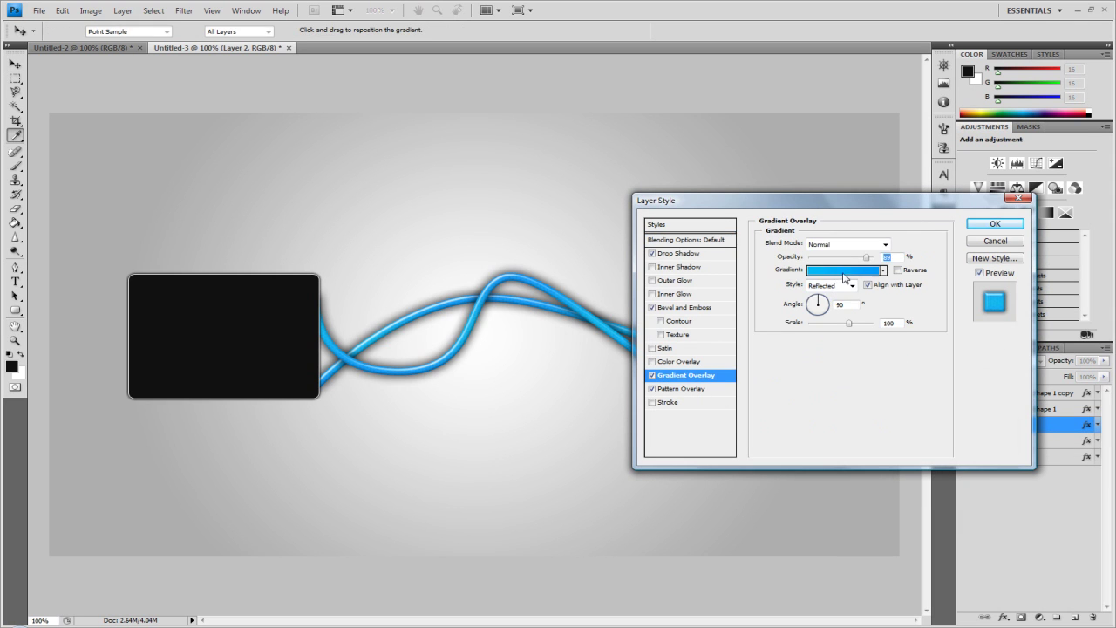
click(836, 263)
double_click(759, 380)
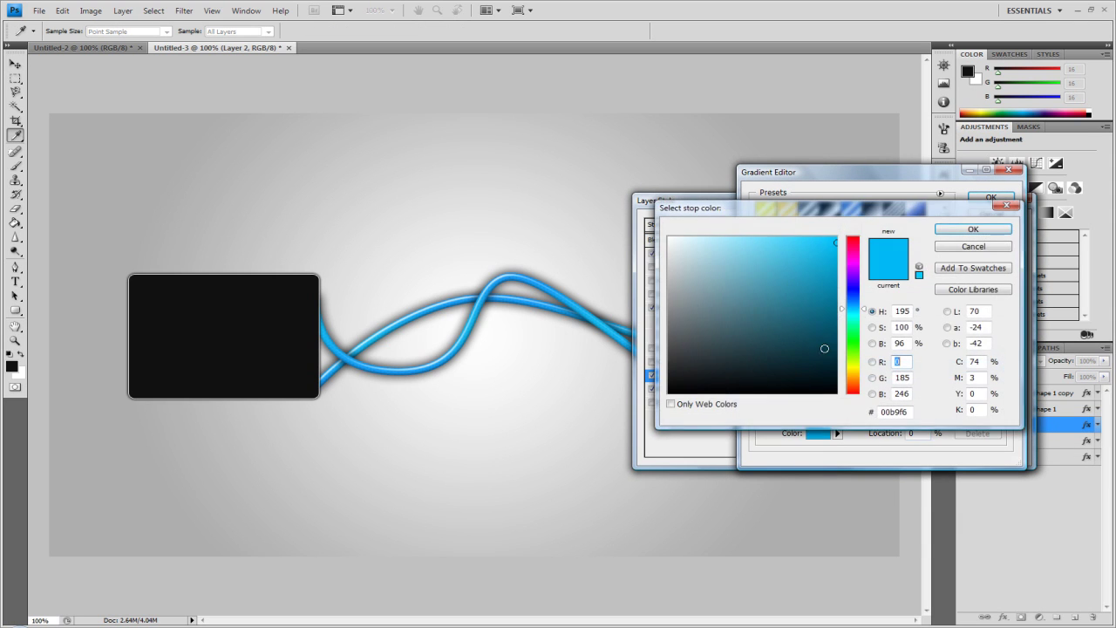
drag(851, 328, 853, 359)
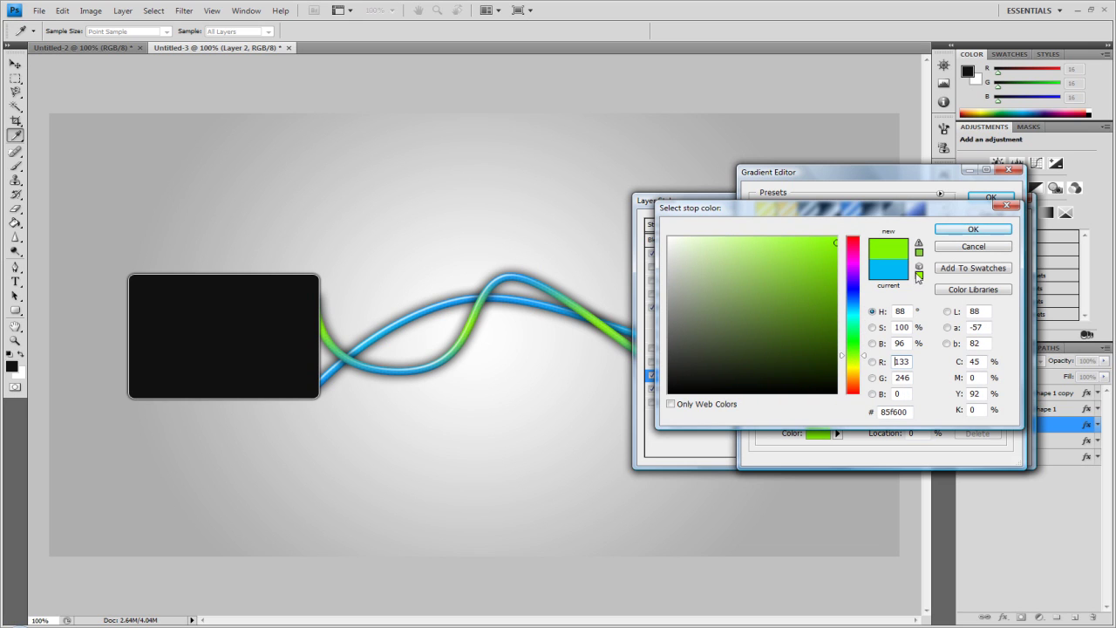
click(970, 229)
Step: Set the gradient's last colour stop to lime green and apply the styling
click(1005, 384)
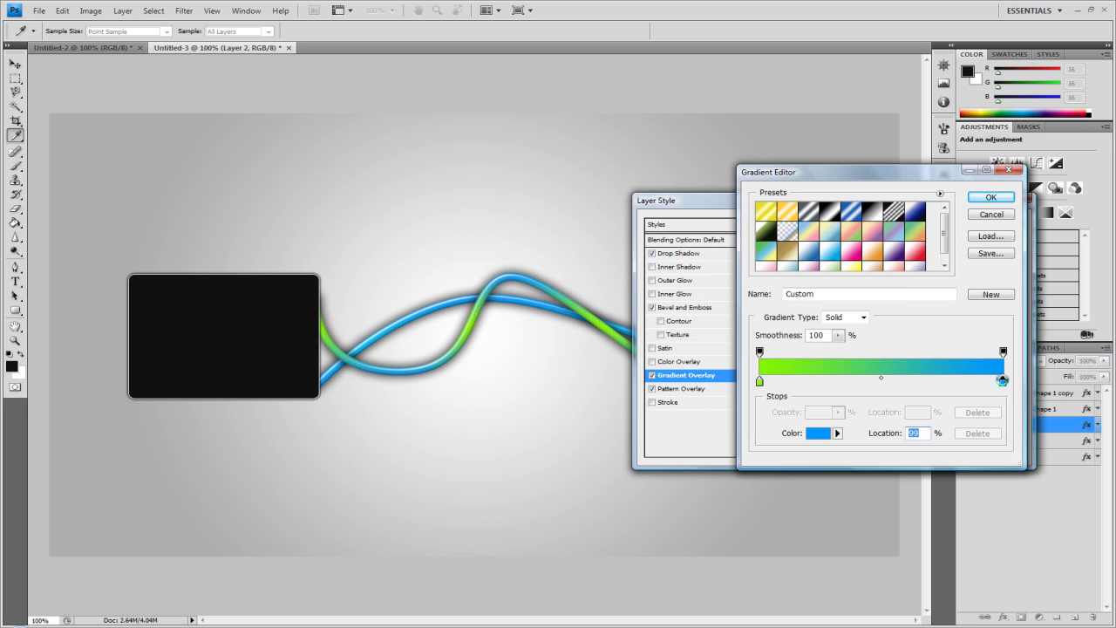
double_click(1005, 383)
drag(853, 357, 853, 344)
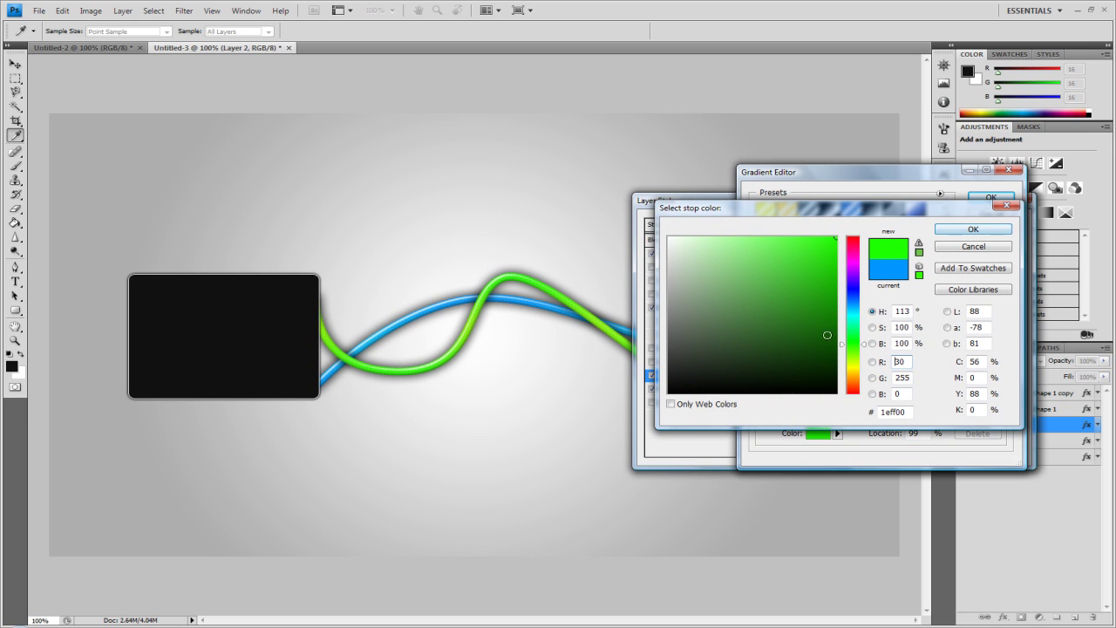
drag(857, 352, 852, 352)
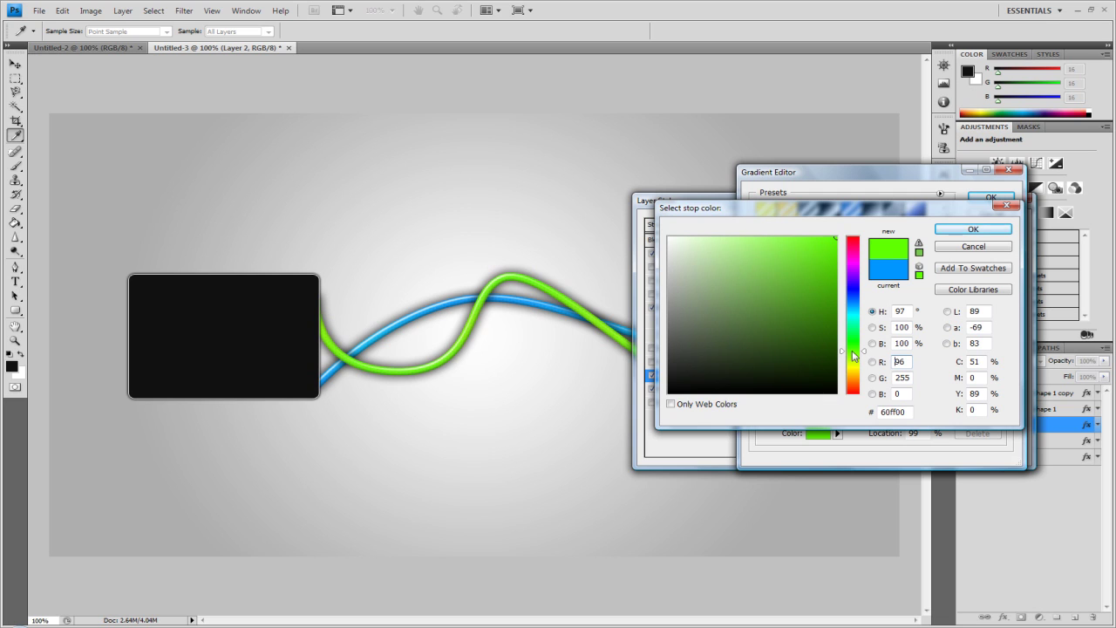
click(973, 230)
click(994, 198)
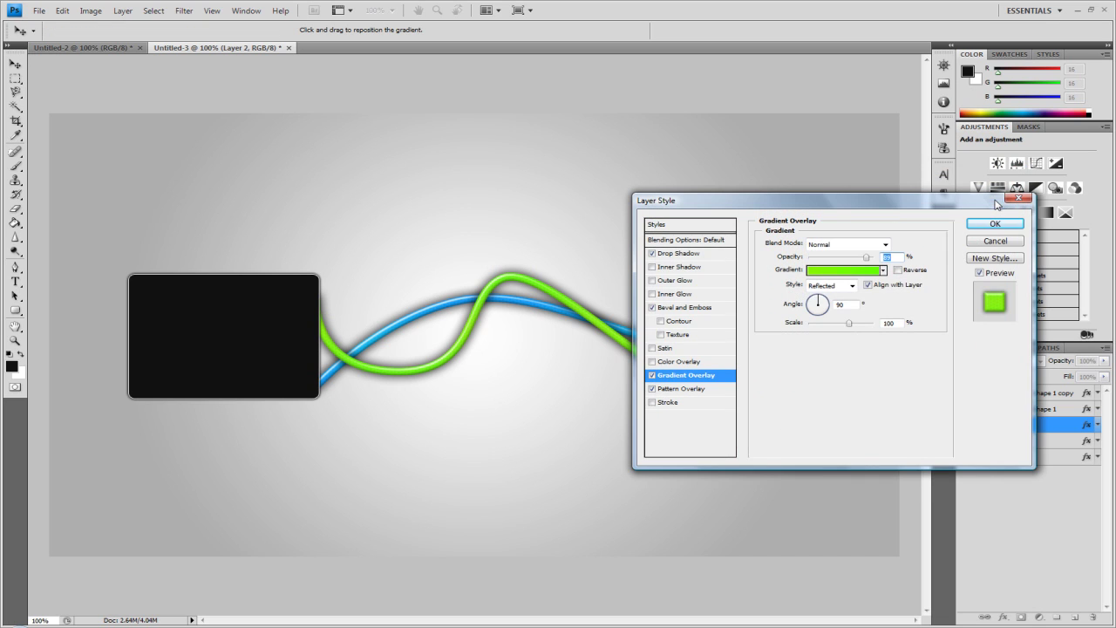
click(993, 225)
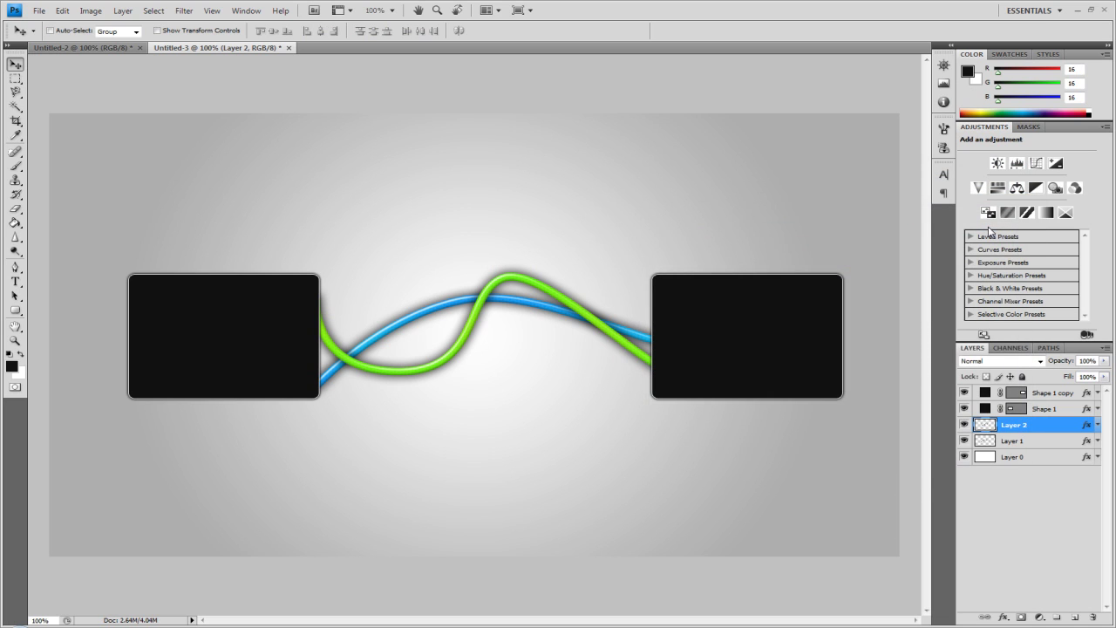